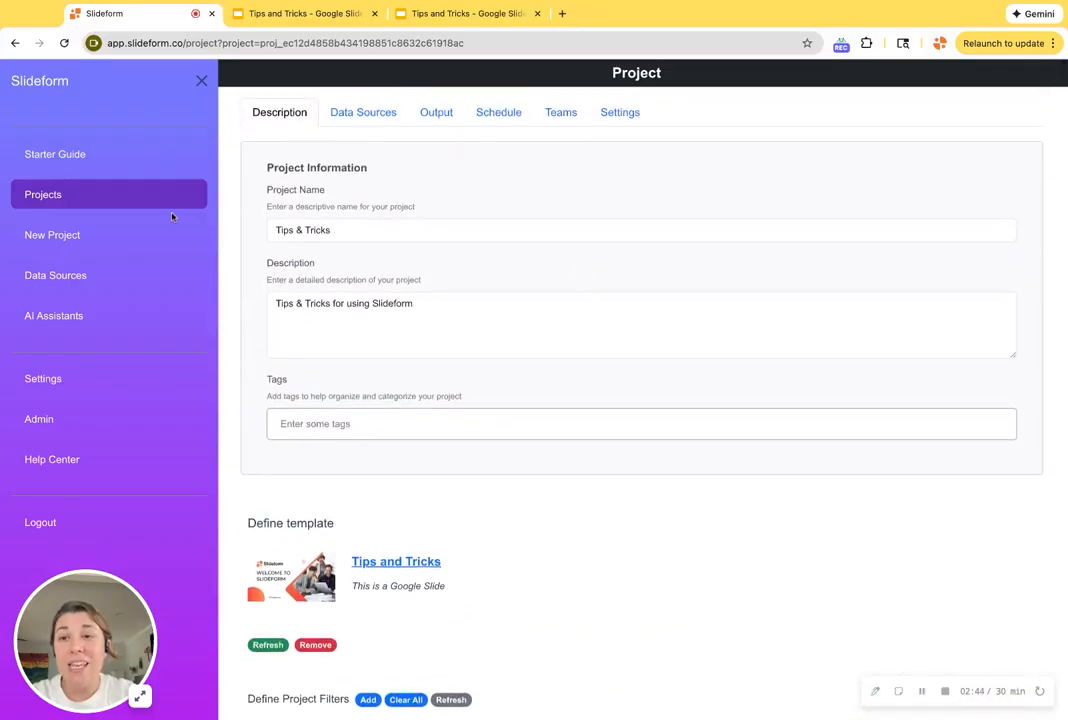
Open the workspace's data sources and dismiss the notice about refreshing a data source
click(34, 196)
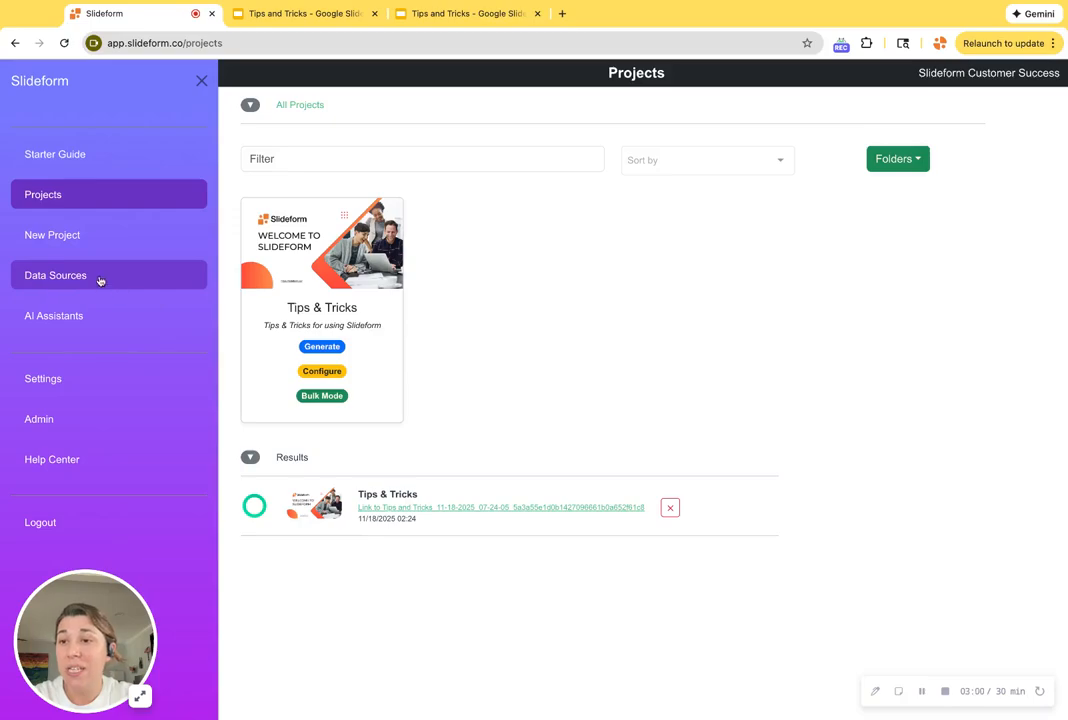
click(55, 277)
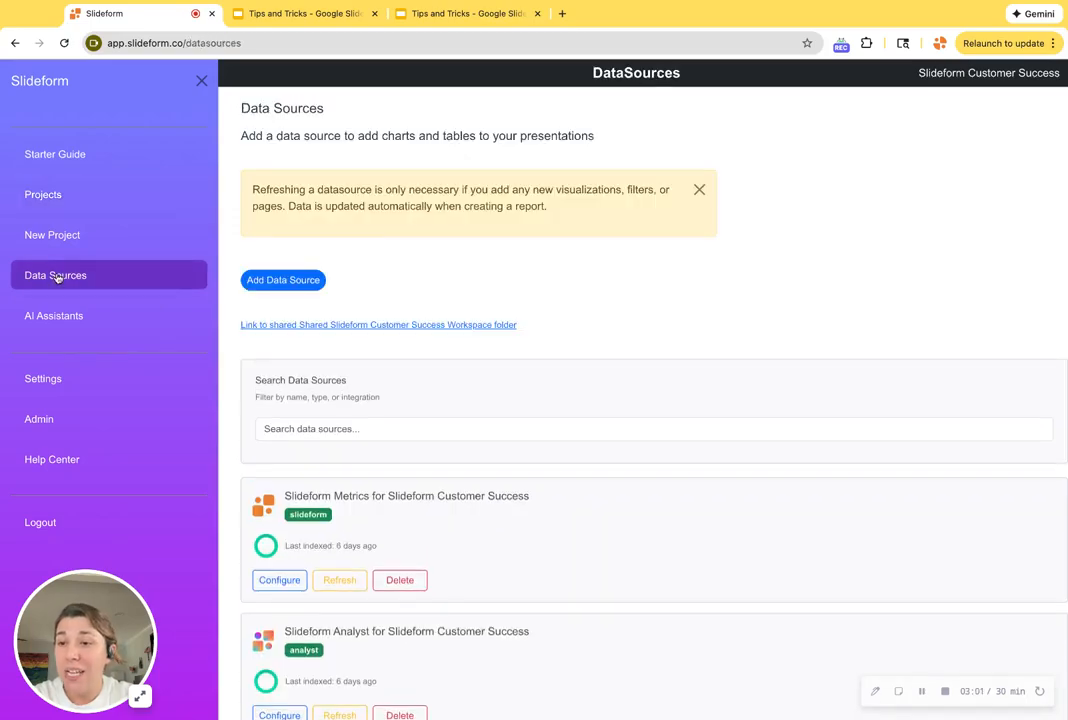
click(698, 191)
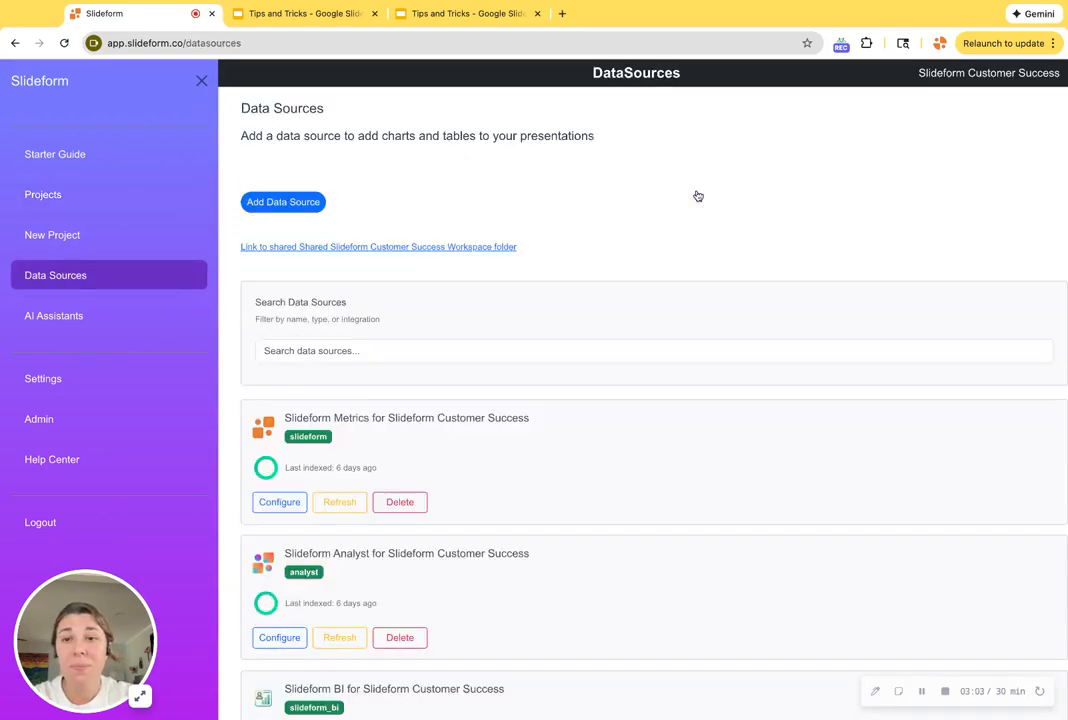
Start adding a data source and browse the catalogue of available integrations
click(285, 203)
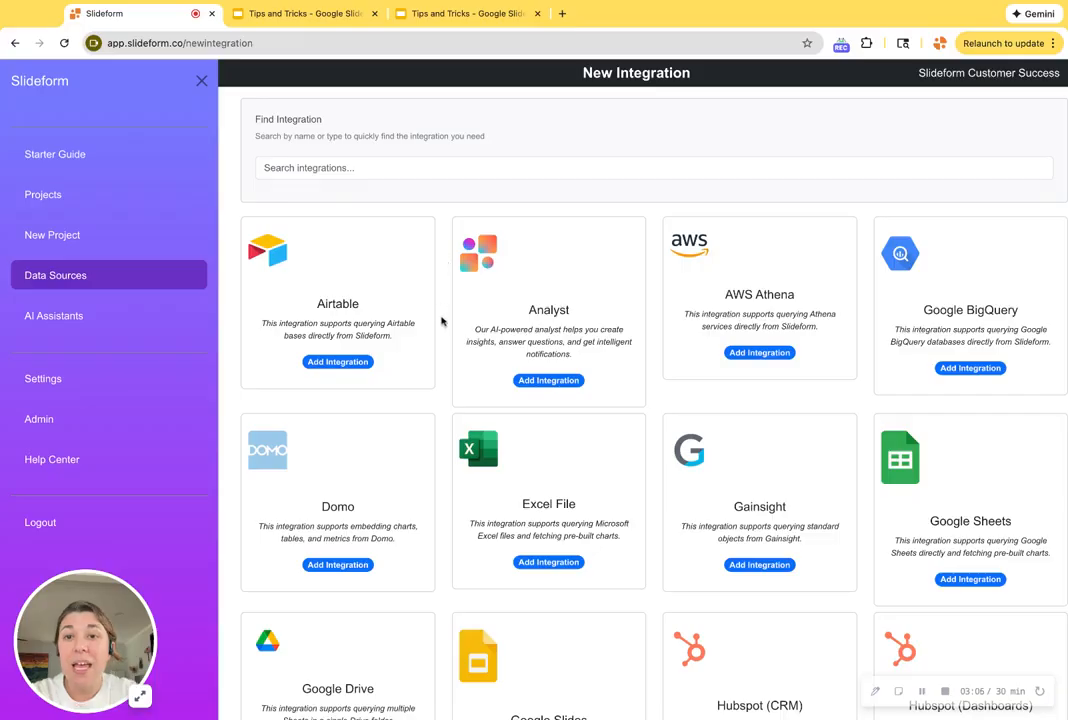
scroll(441, 318, down, 2)
scroll(441, 320, down, 1)
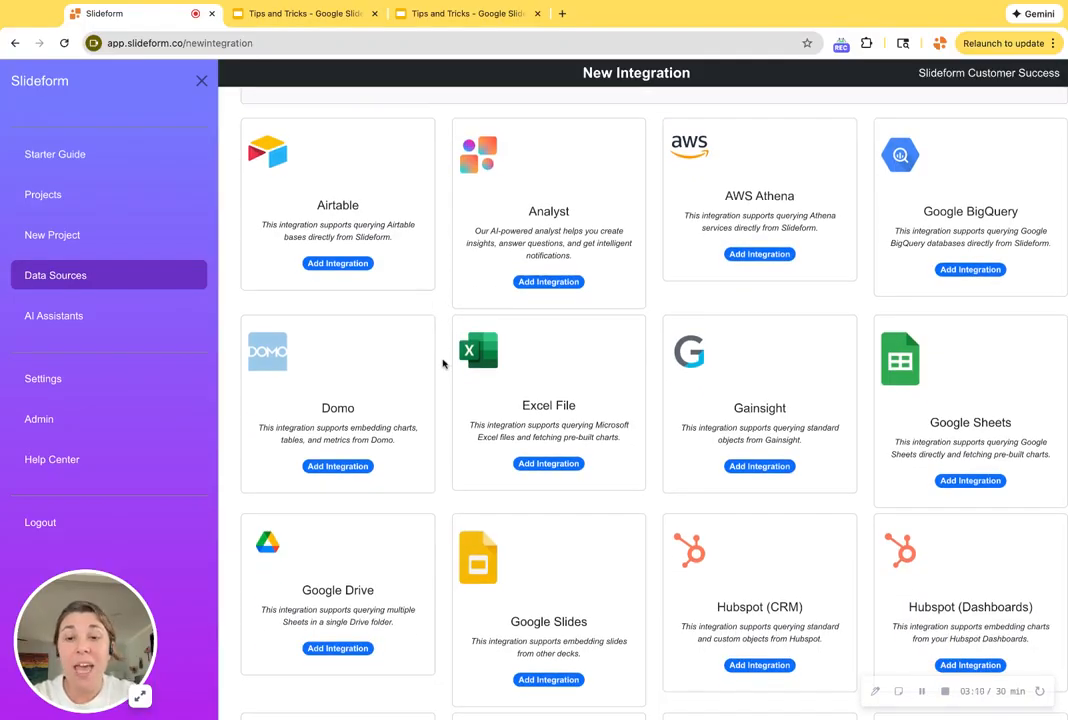
scroll(443, 364, down, 4)
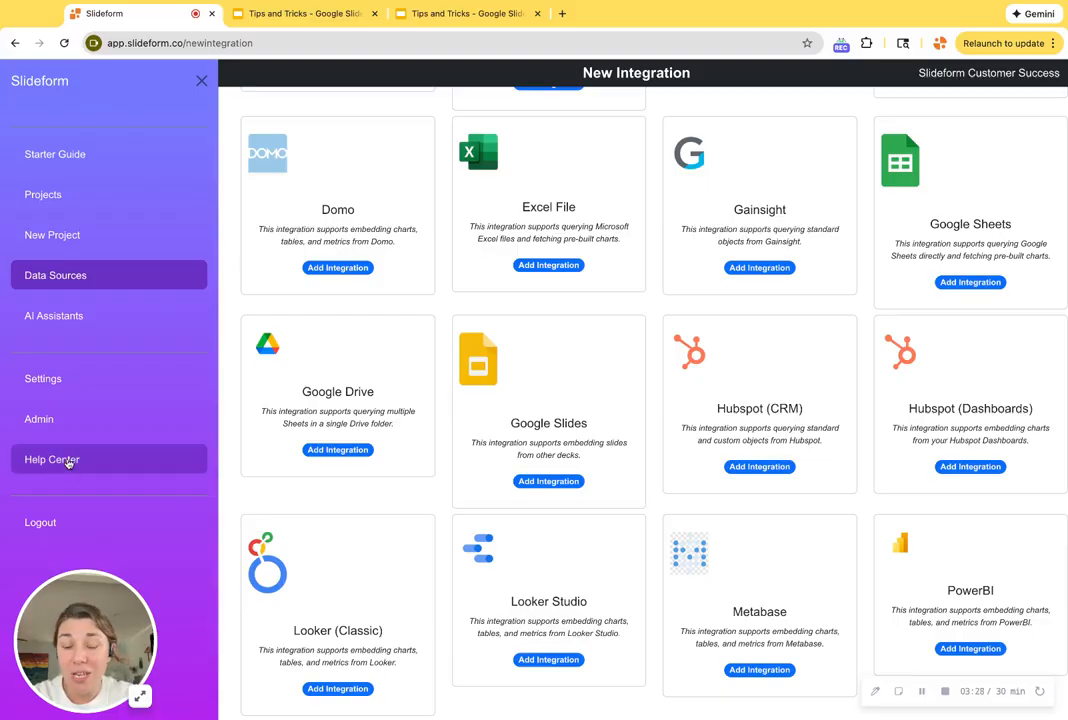
Return to the existing data sources and open the configuration of Slideform BI for Slideform Customer Success
click(65, 278)
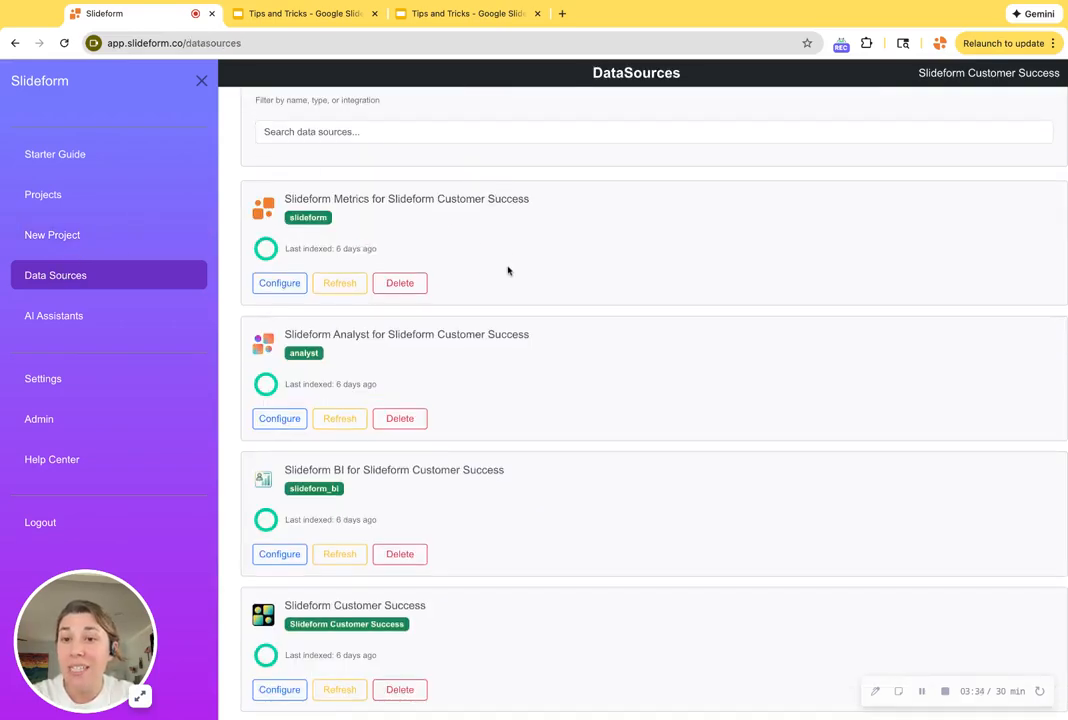
scroll(510, 310, down, 1)
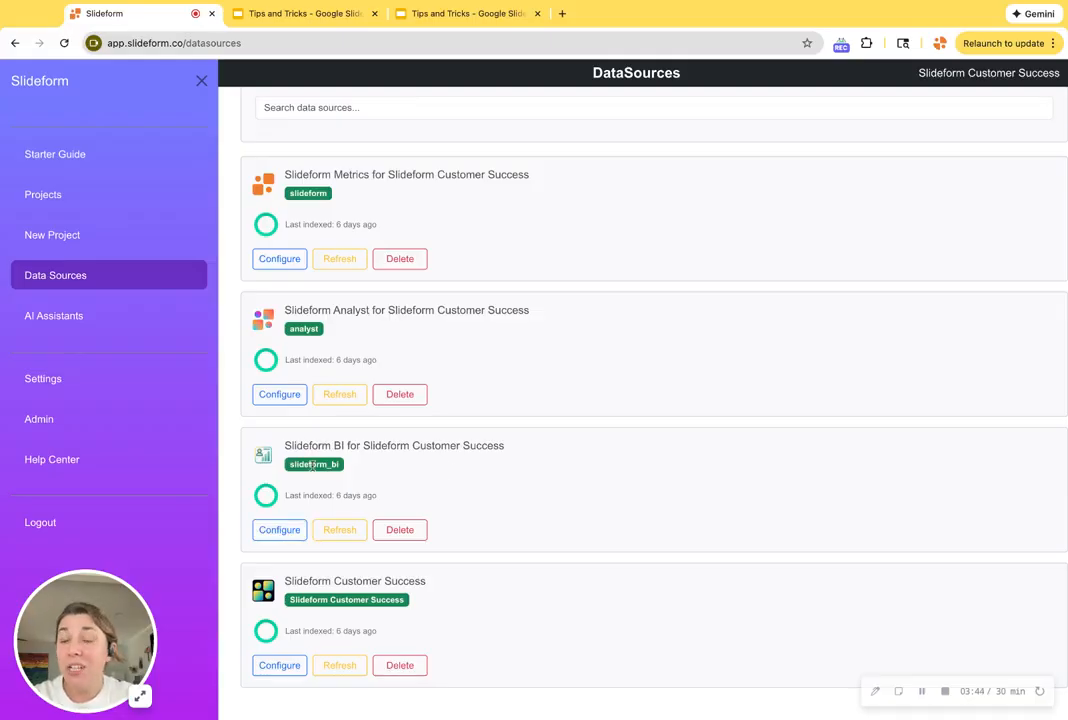
click(279, 529)
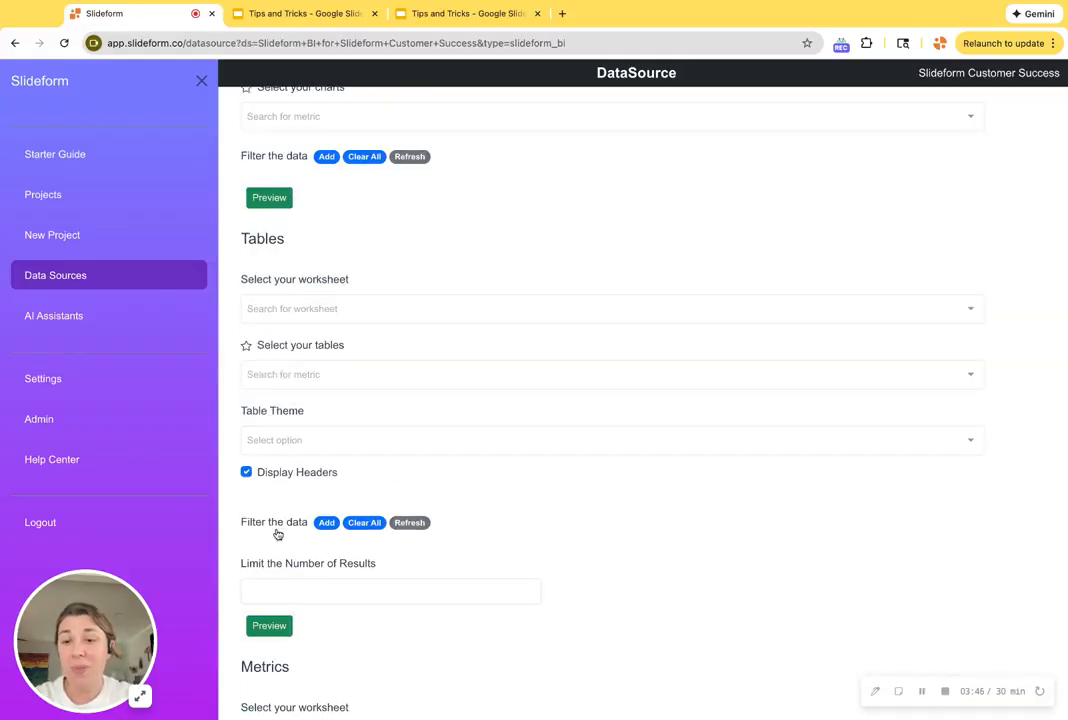
scroll(489, 310, up, 4)
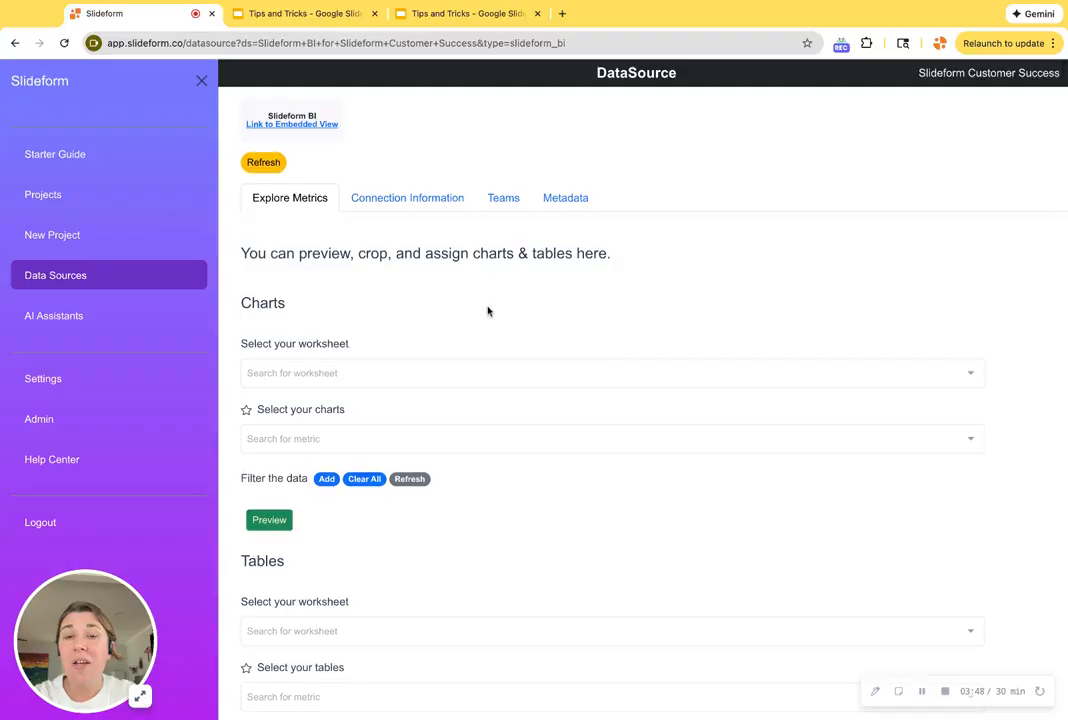
Preview the Account Engagement by Segment chart and review the Tables and Metrics options of the data source
scroll(538, 316, down, 3)
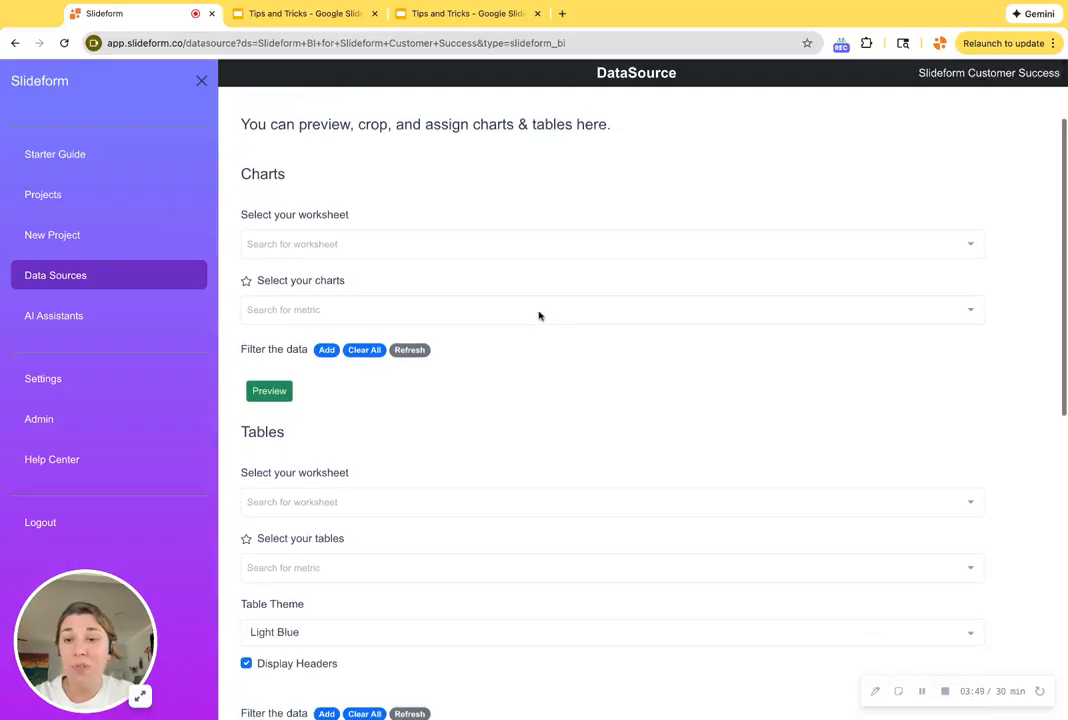
click(412, 312)
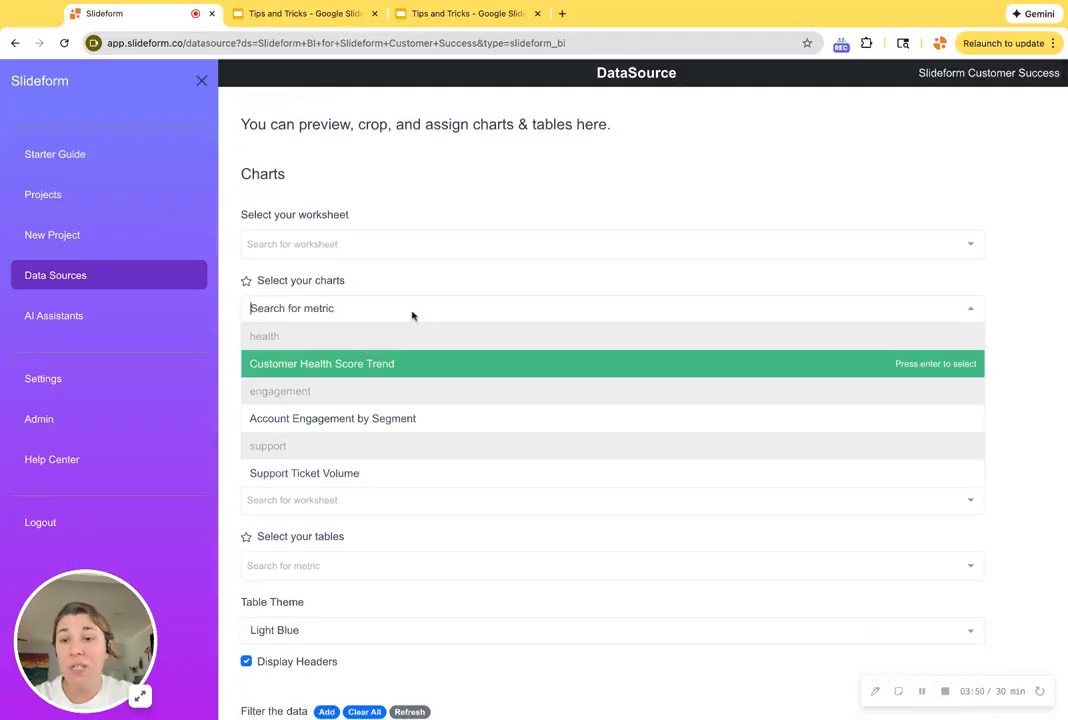
click(353, 419)
scroll(450, 314, down, 3)
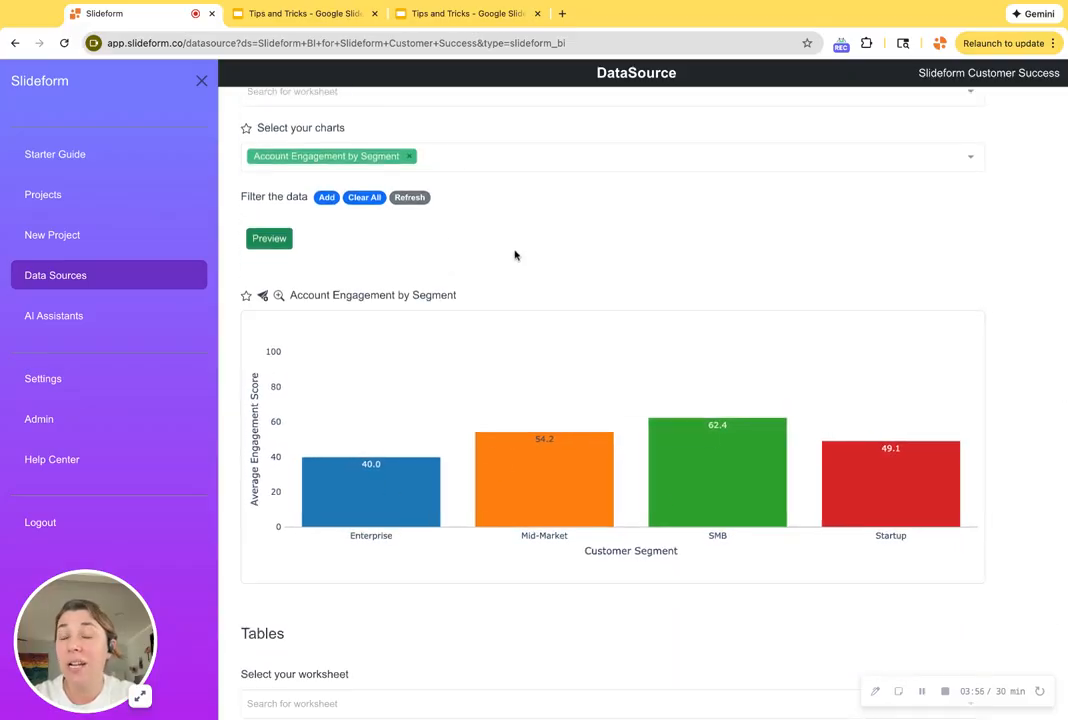
scroll(550, 250, down, 5)
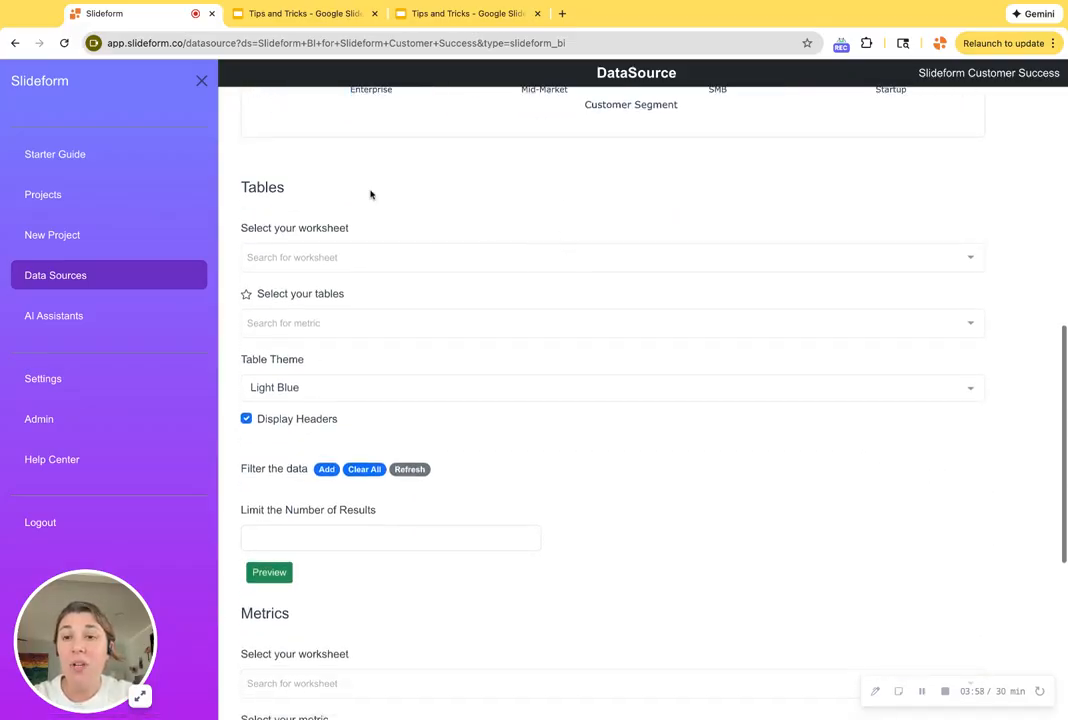
scroll(553, 400, down, 3)
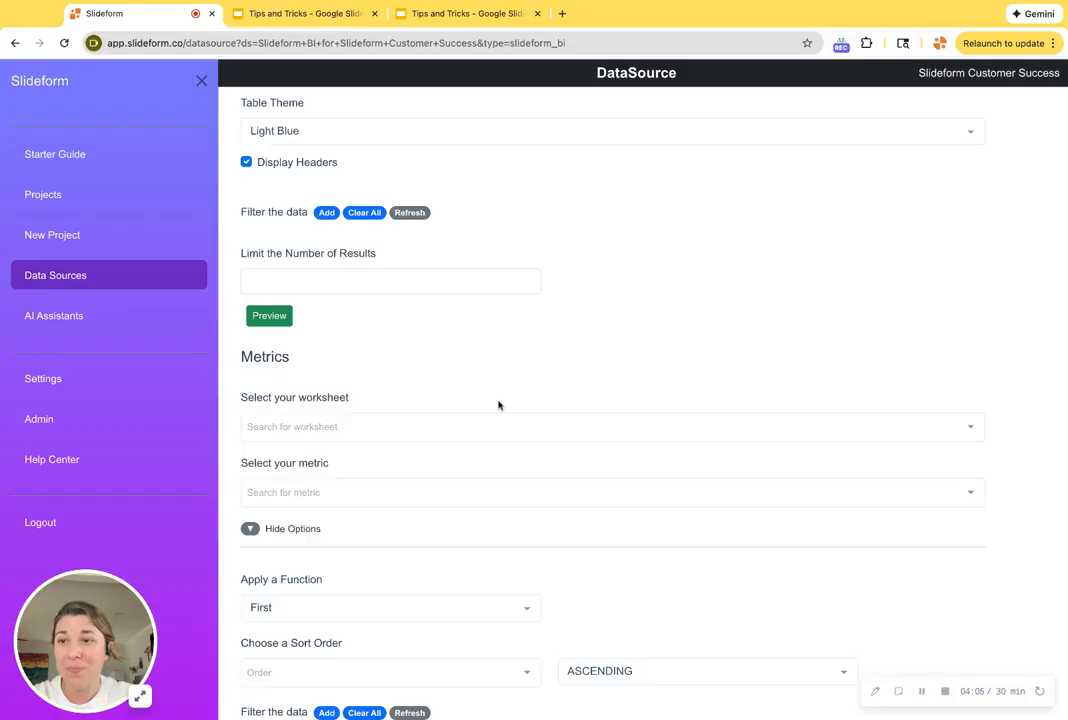
scroll(391, 413, up, 5)
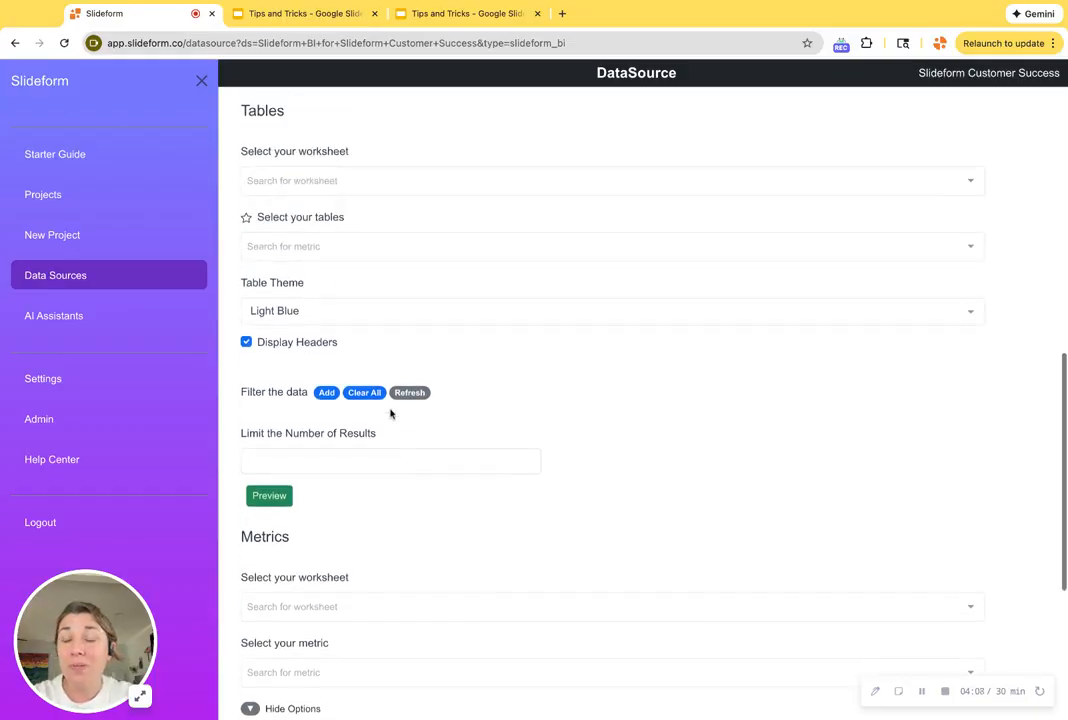
scroll(391, 413, up, 3)
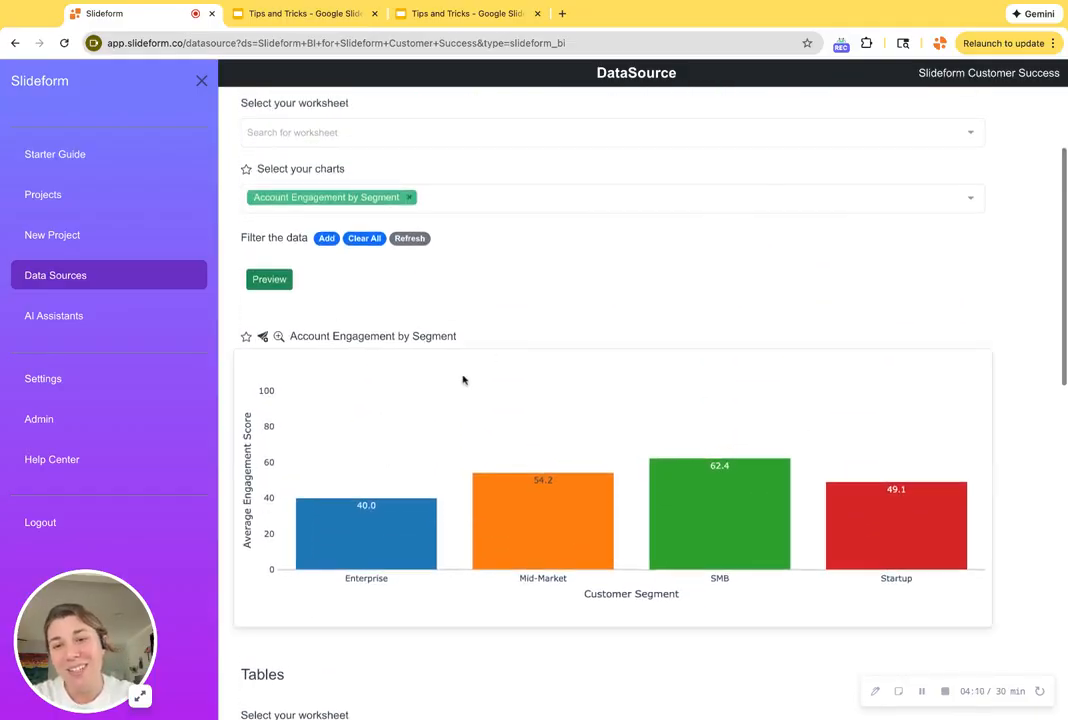
Open the Tips & Tricks project's configuration and find the avg customer score text pragma on page 5
click(43, 196)
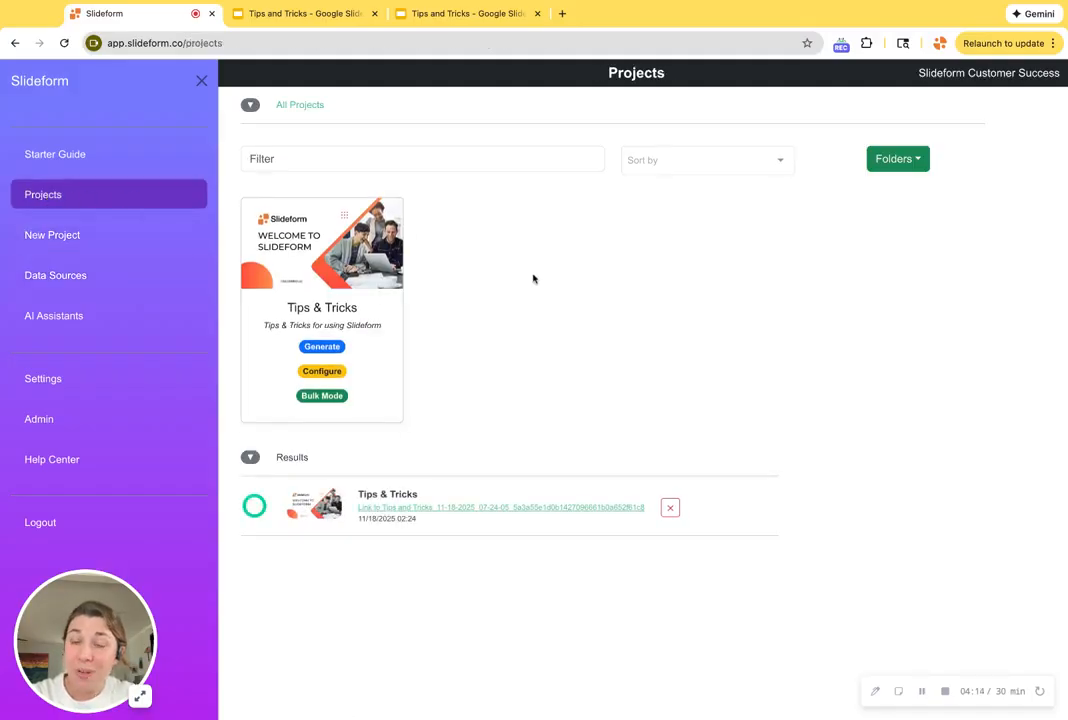
click(320, 370)
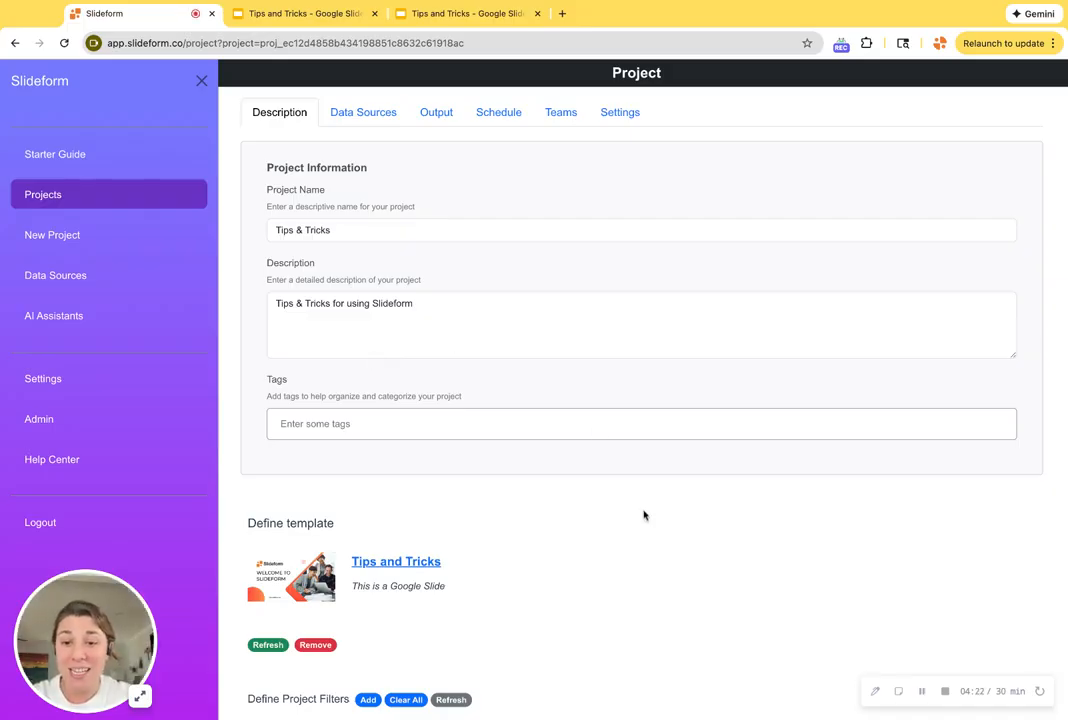
scroll(644, 513, down, 5)
scroll(644, 513, down, 4)
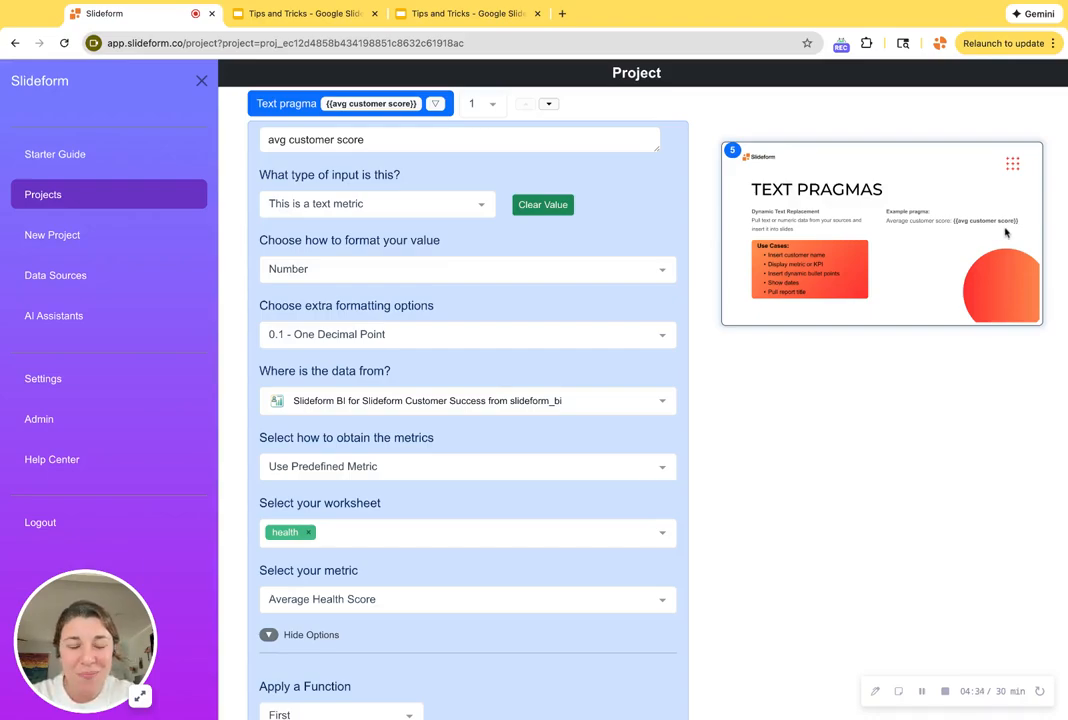
scroll(611, 226, down, 1)
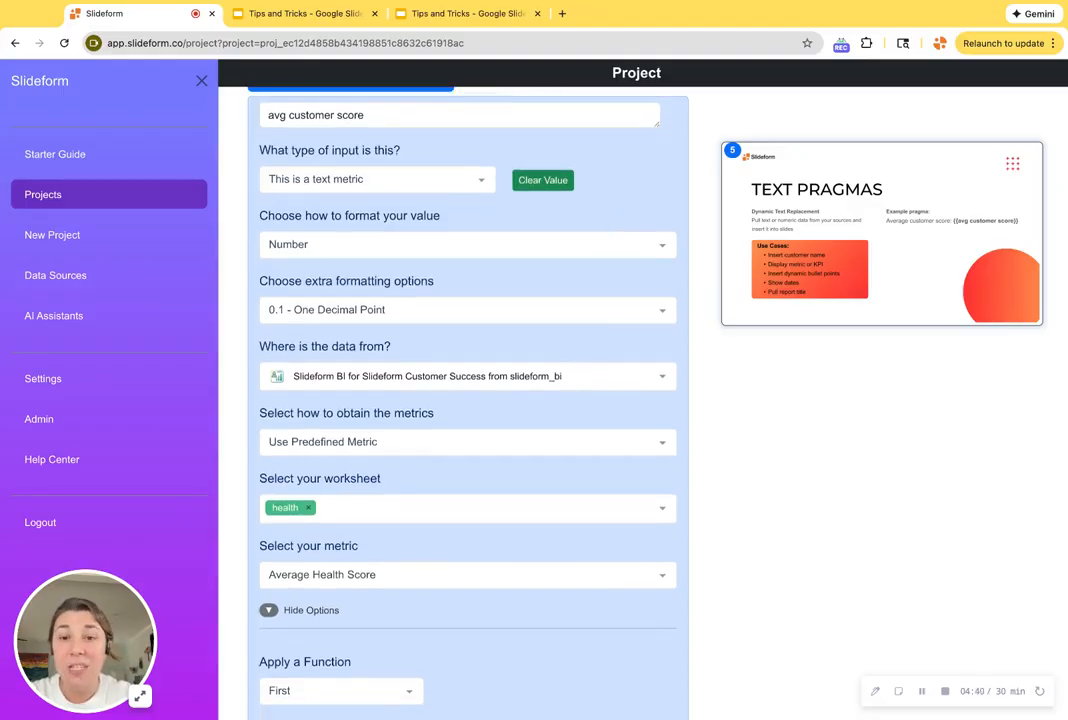
Clear the avg customer score pragma's preset value and preset it again from the Slideform BI for Slideform Customer Success data source
click(543, 184)
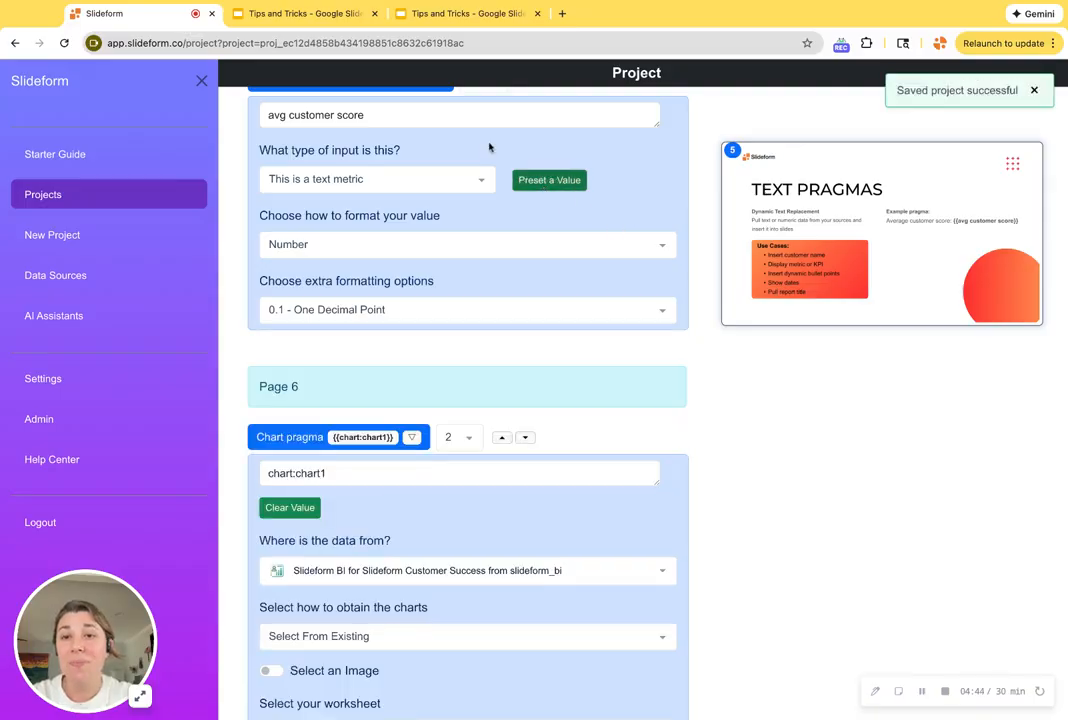
click(556, 183)
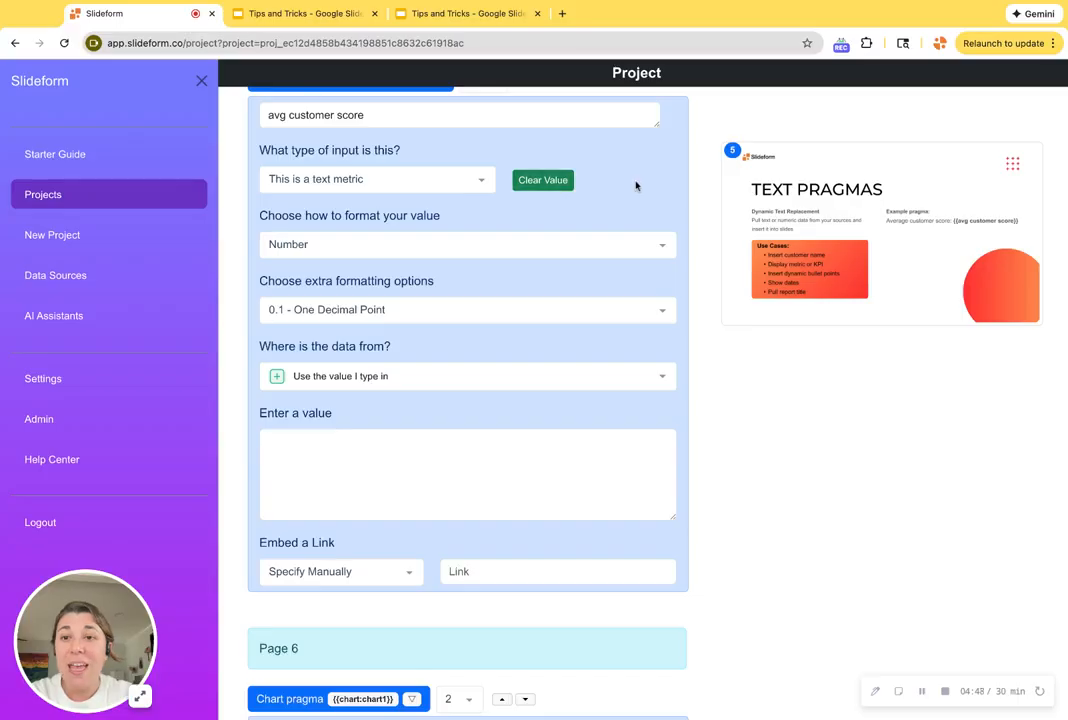
scroll(635, 185, down, 1)
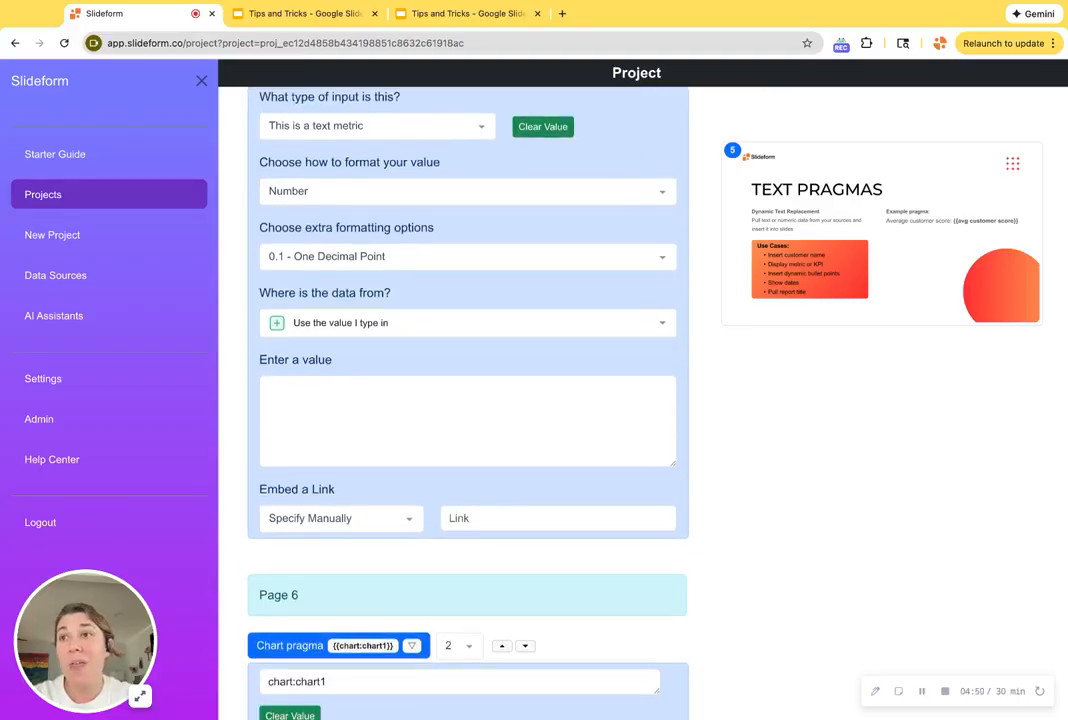
click(318, 322)
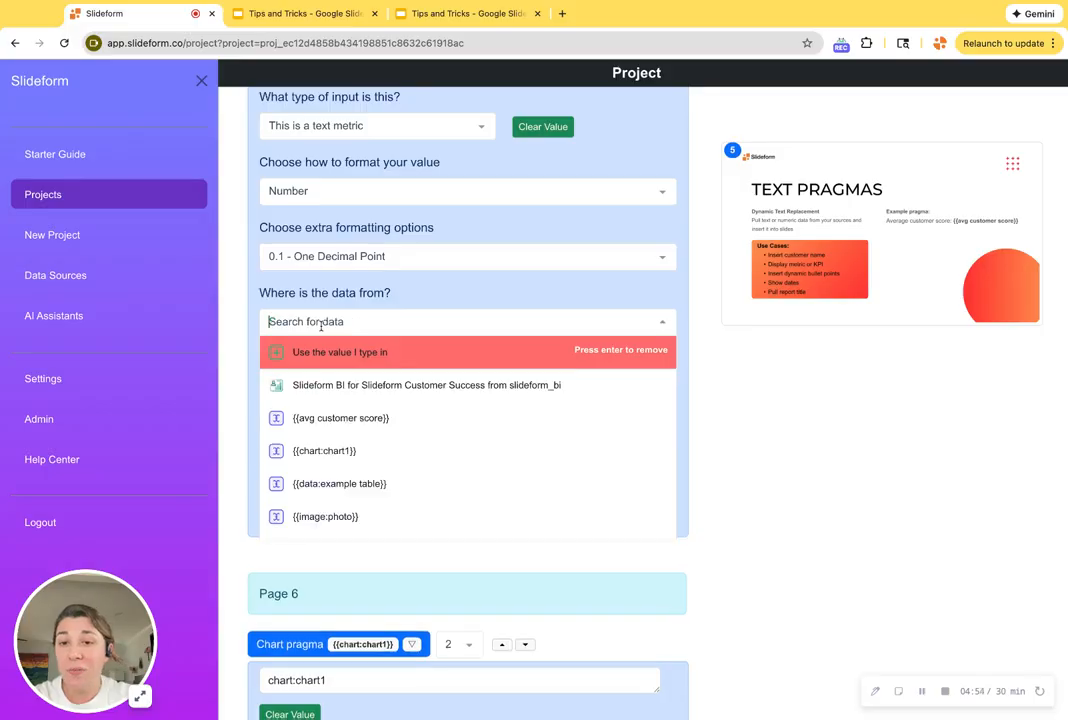
click(330, 385)
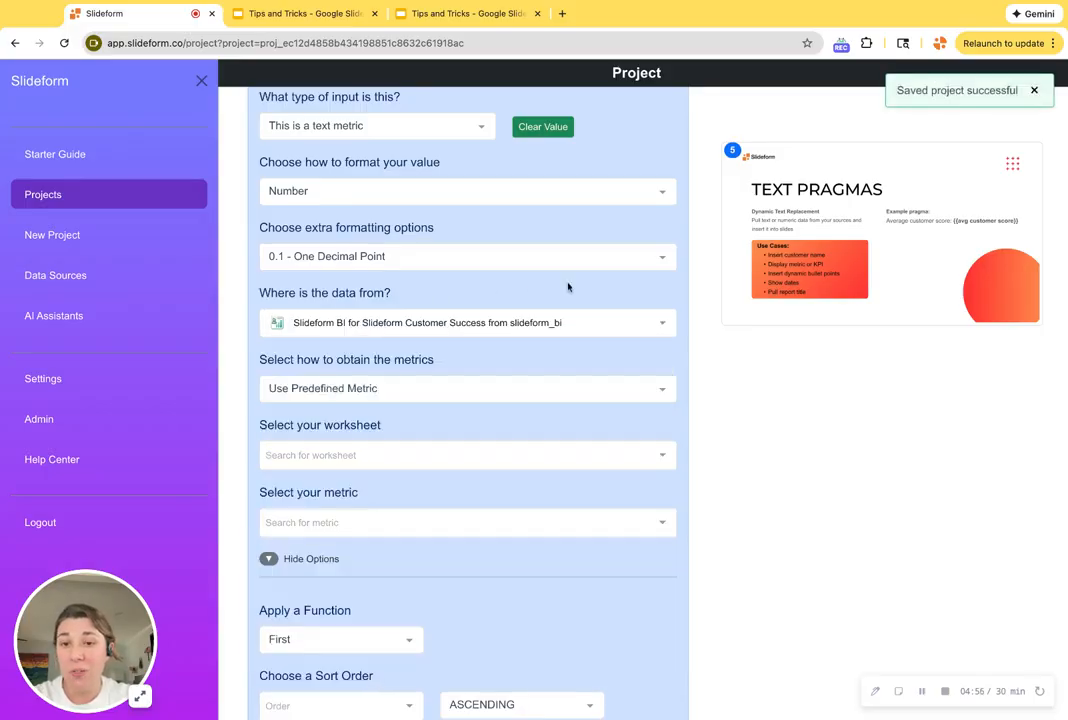
Set the avg customer score pragma to Use Predefined Metric and select Average Health Score as its metric
scroll(568, 287, down, 1)
scroll(568, 287, down, 4)
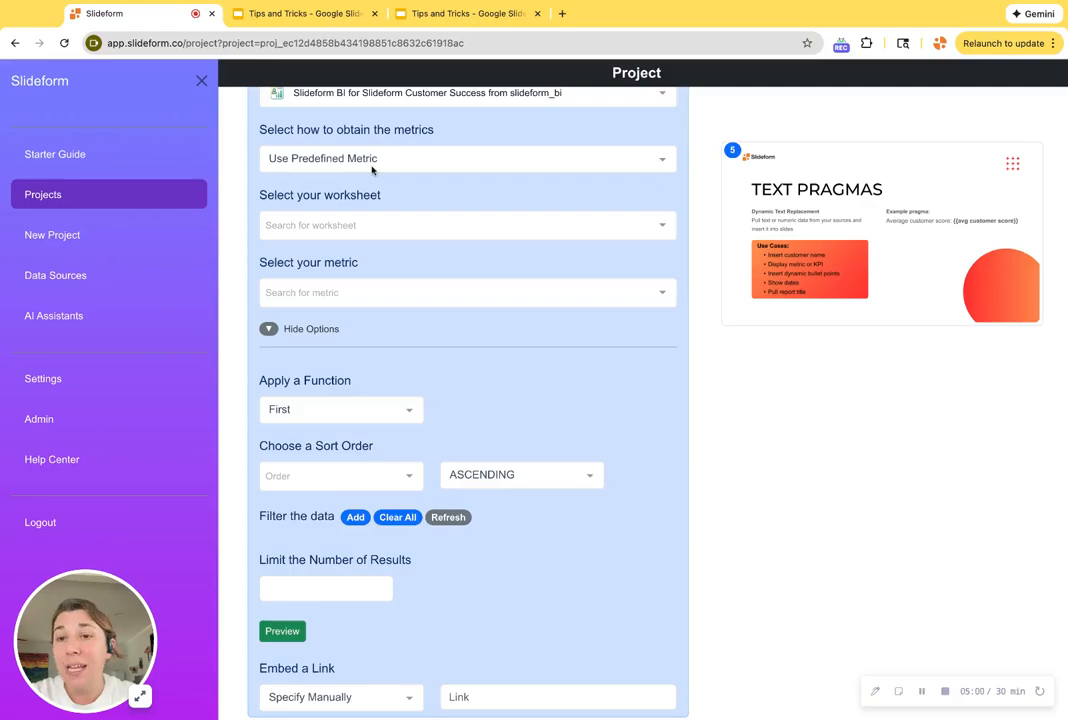
click(388, 158)
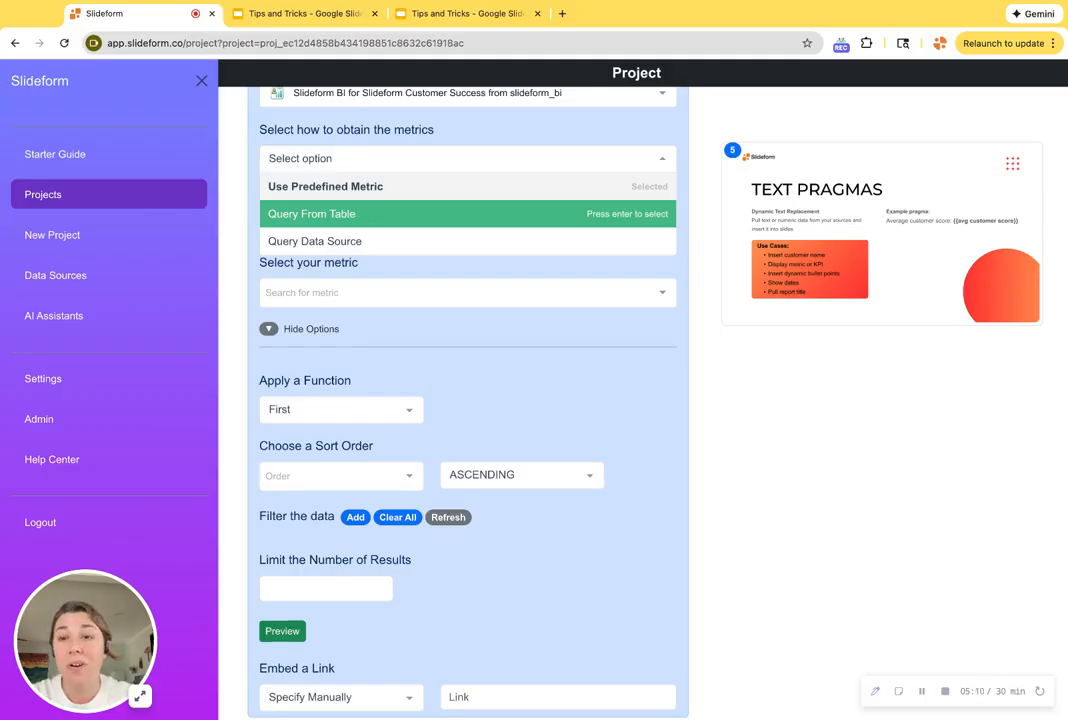
click(389, 186)
click(391, 170)
click(385, 186)
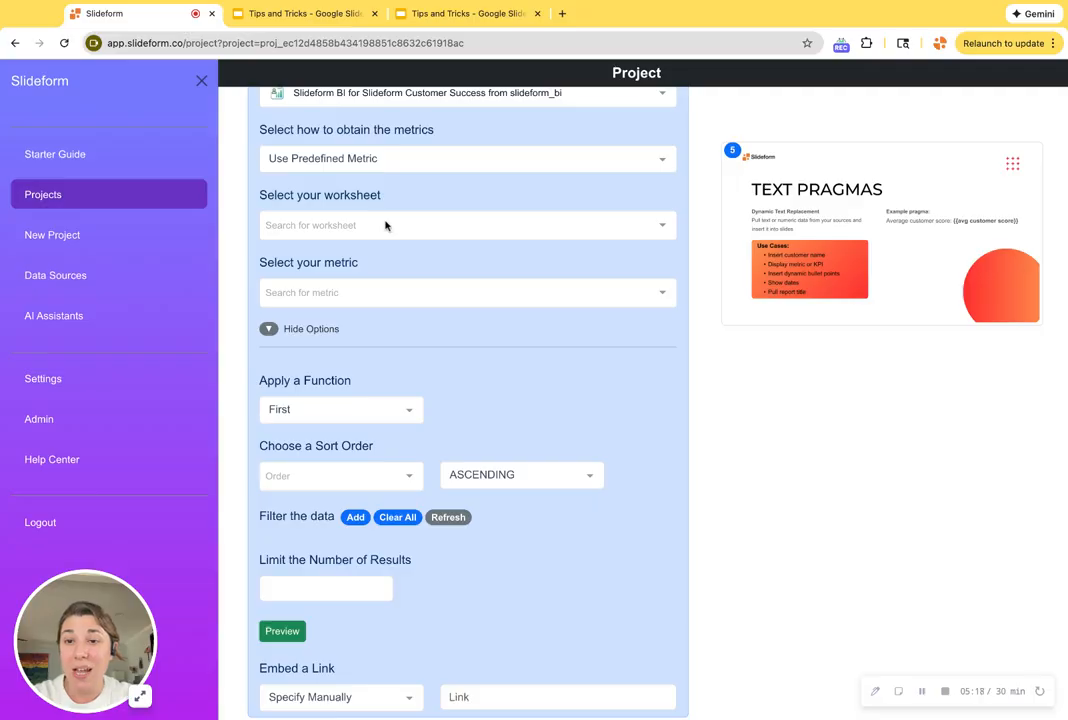
click(364, 292)
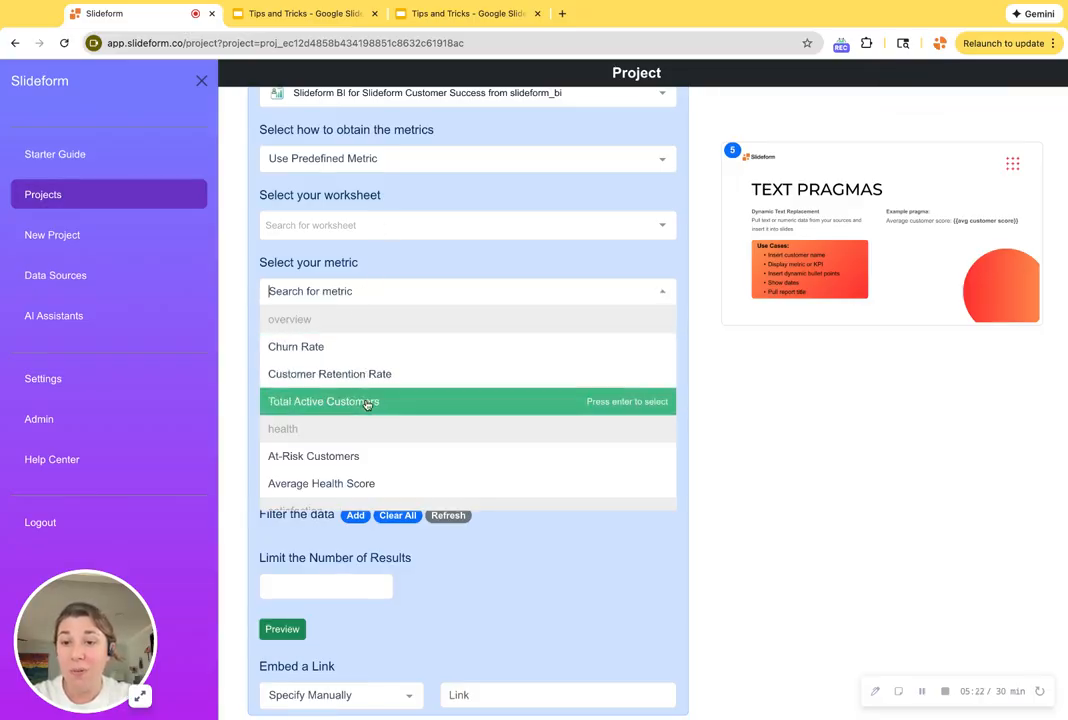
click(347, 484)
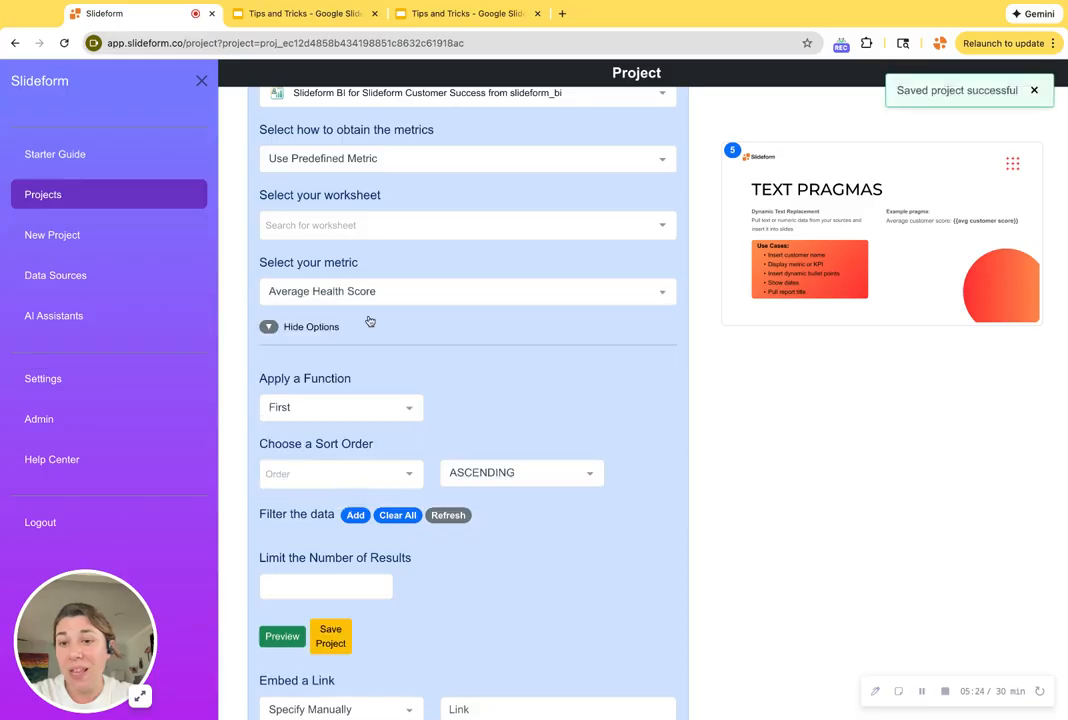
Preview the Average Health Score value for the text pragma and save the project
scroll(489, 286, down, 3)
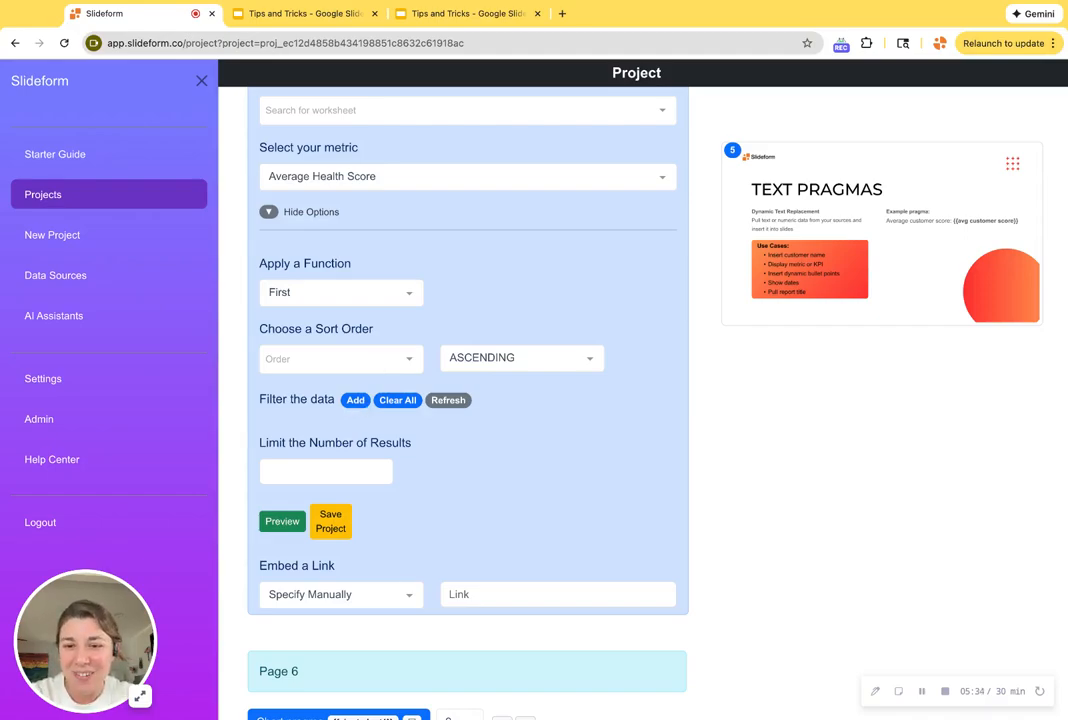
click(280, 522)
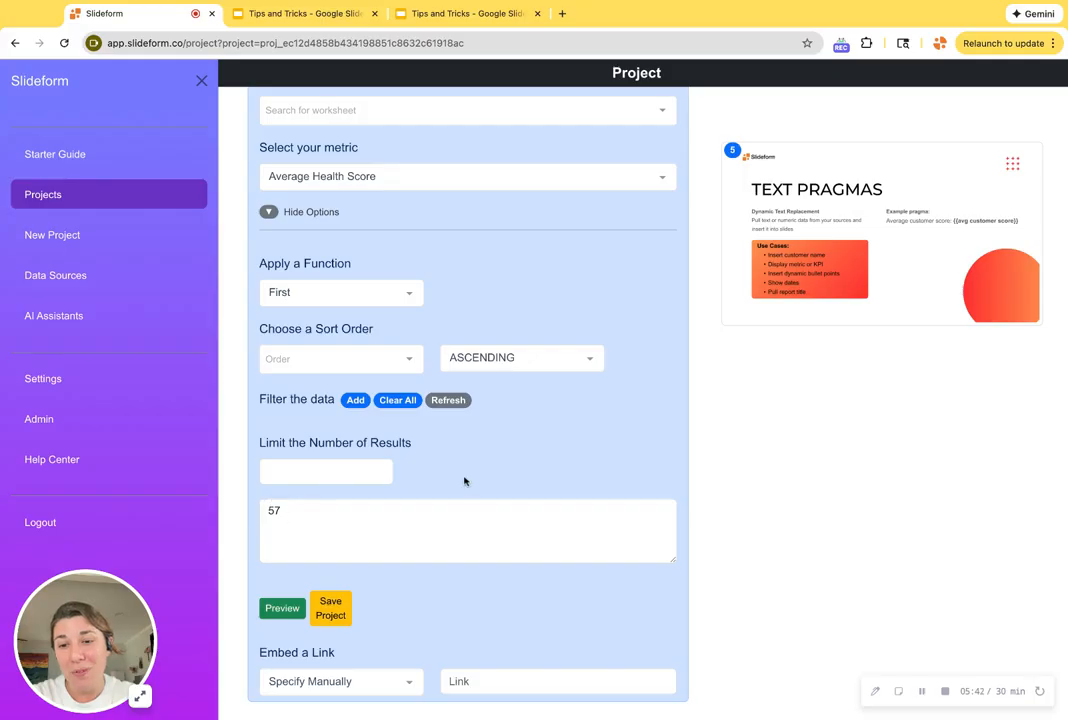
scroll(591, 444, down, 3)
click(332, 343)
Review the data source, worksheet and chart settings of the chart1 chart pragma on page 6
scroll(543, 339, down, 3)
scroll(544, 340, down, 2)
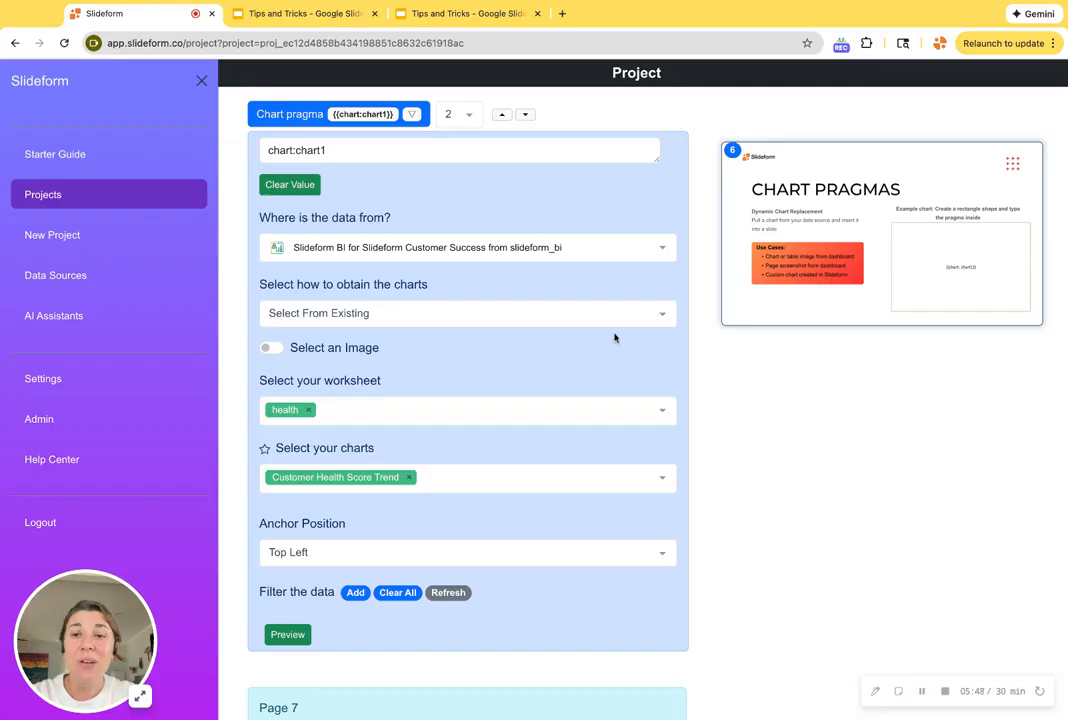
scroll(597, 378, down, 1)
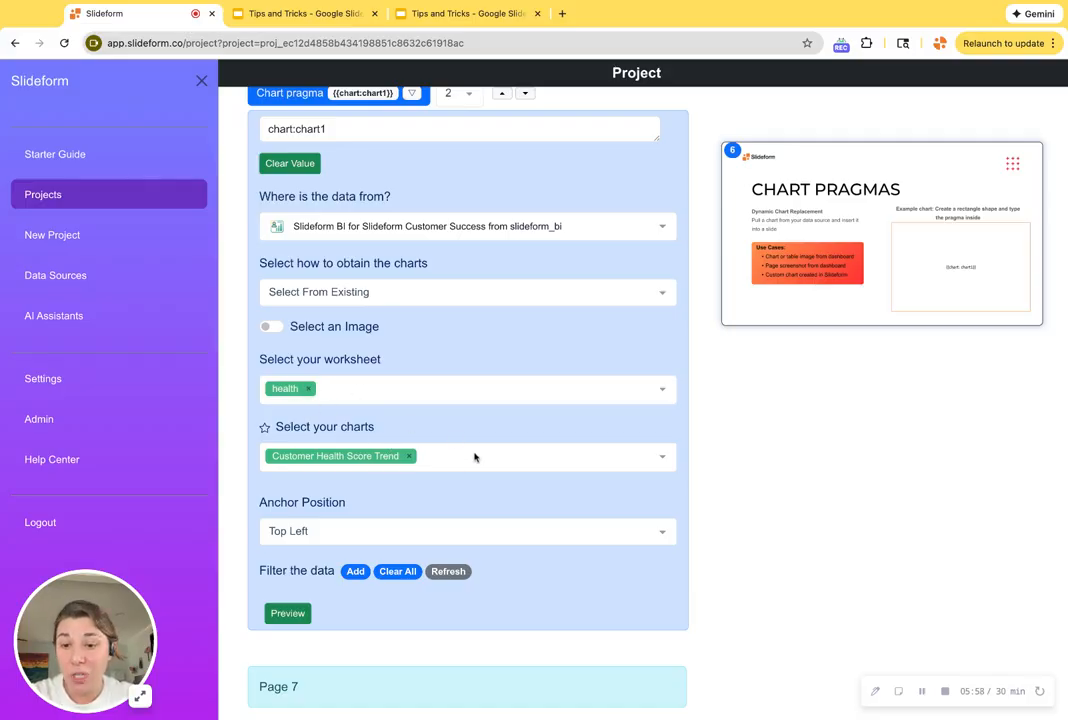
Preview the Customer Health Score Trend chart for the chart1 pragma on page 6
scroll(472, 455, down, 3)
click(286, 502)
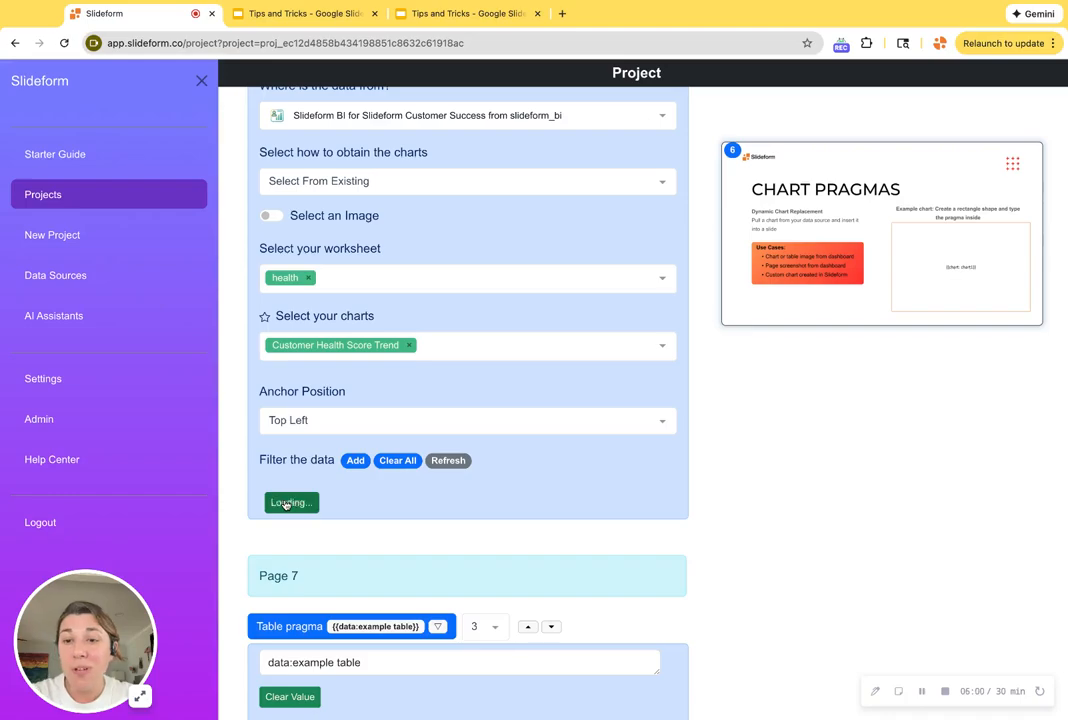
scroll(639, 487, down, 2)
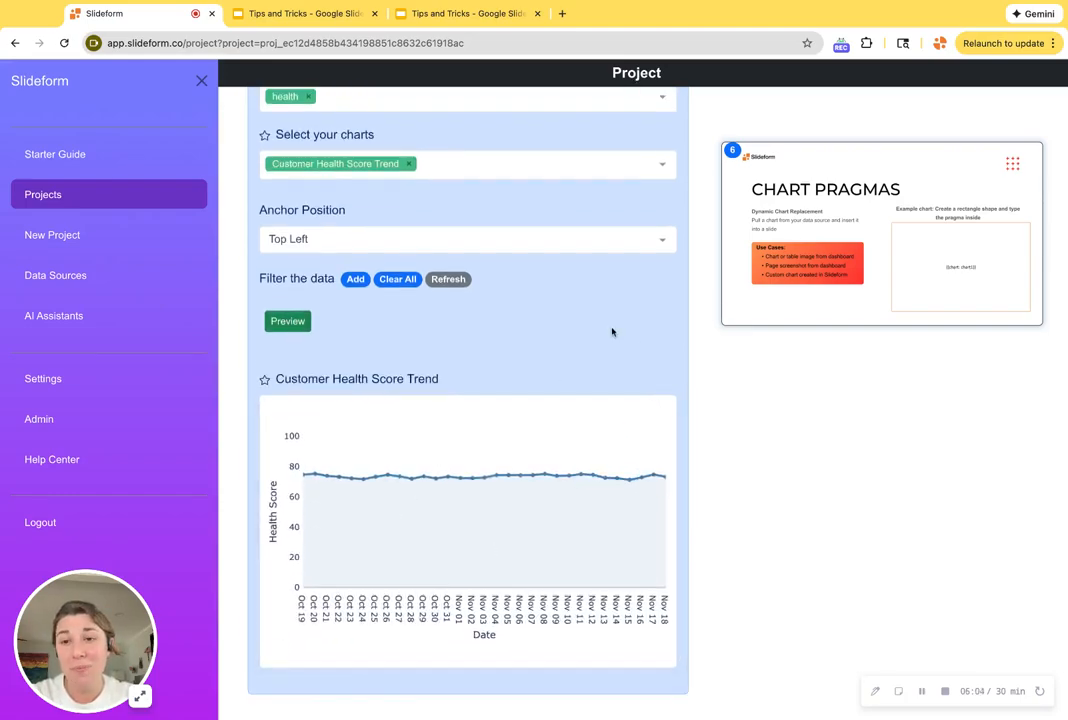
Review the table, image and date function pragma settings on pages 7 to 9 and save the project
scroll(612, 330, down, 6)
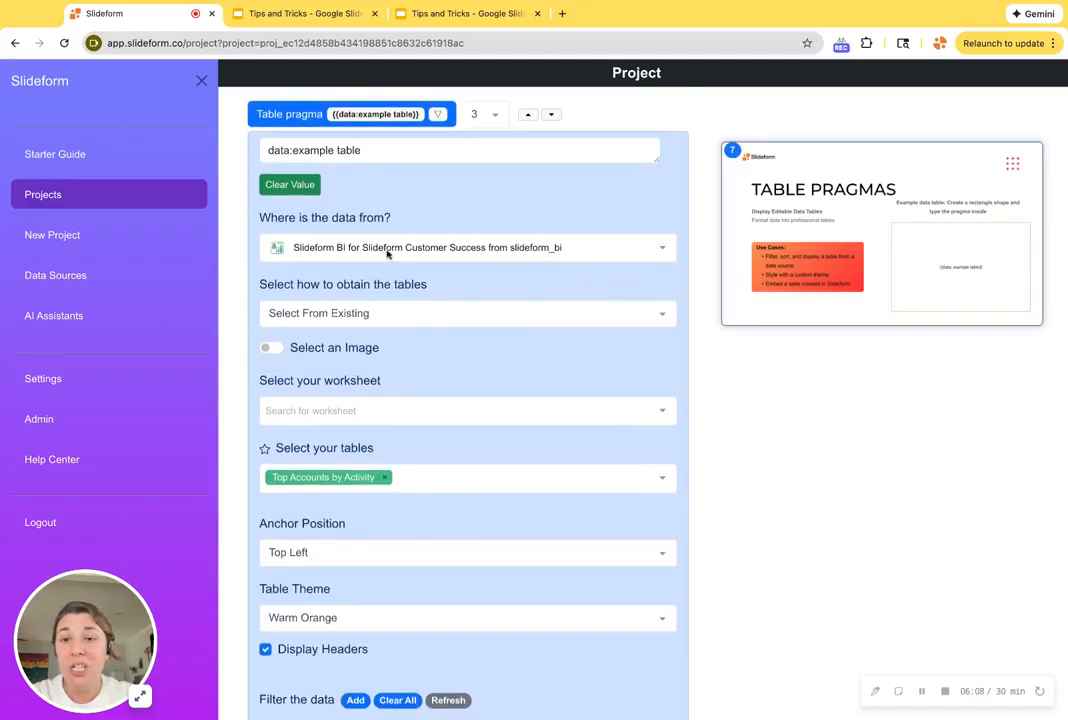
scroll(493, 524, down, 3)
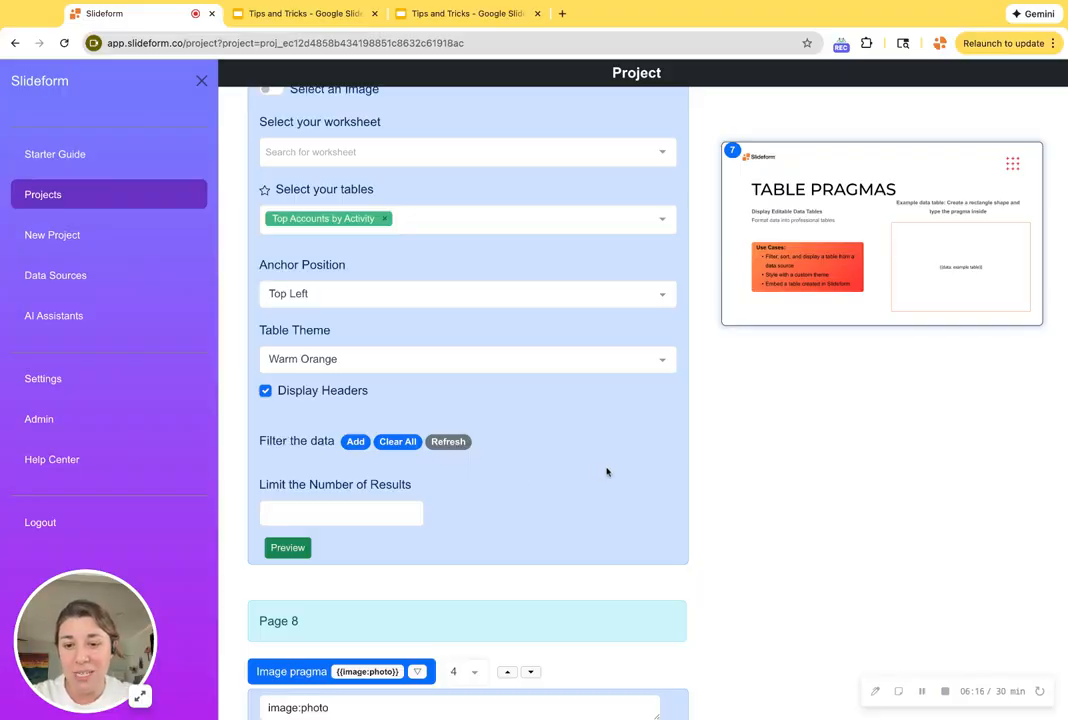
scroll(606, 473, down, 5)
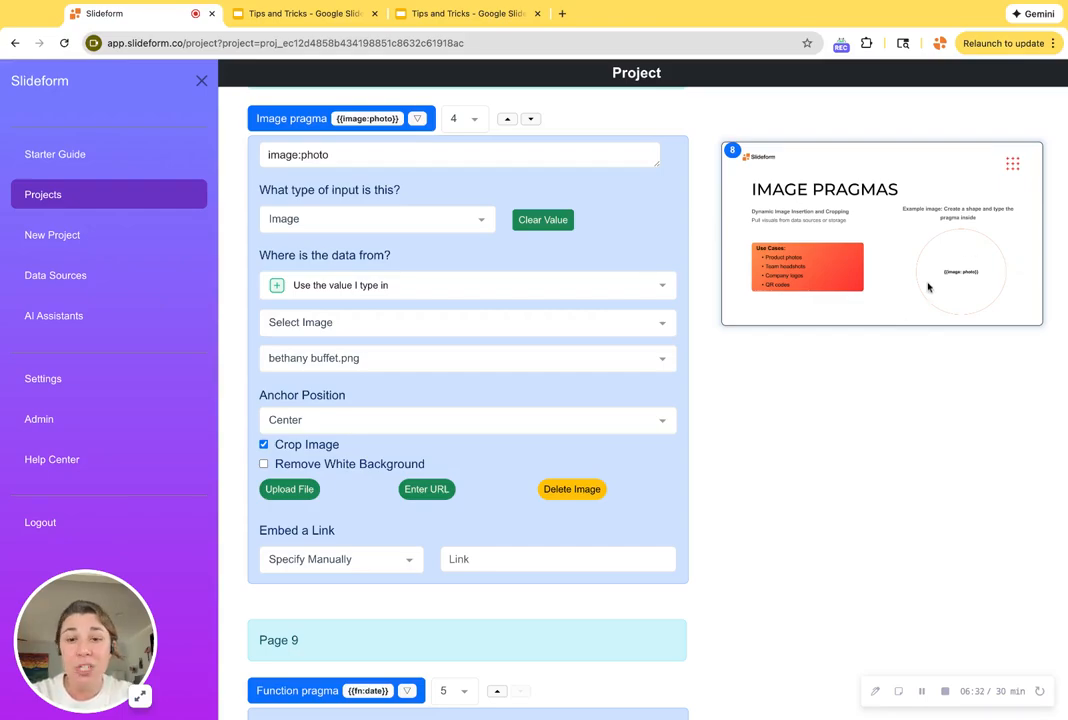
scroll(662, 492, down, 1)
scroll(662, 492, down, 2)
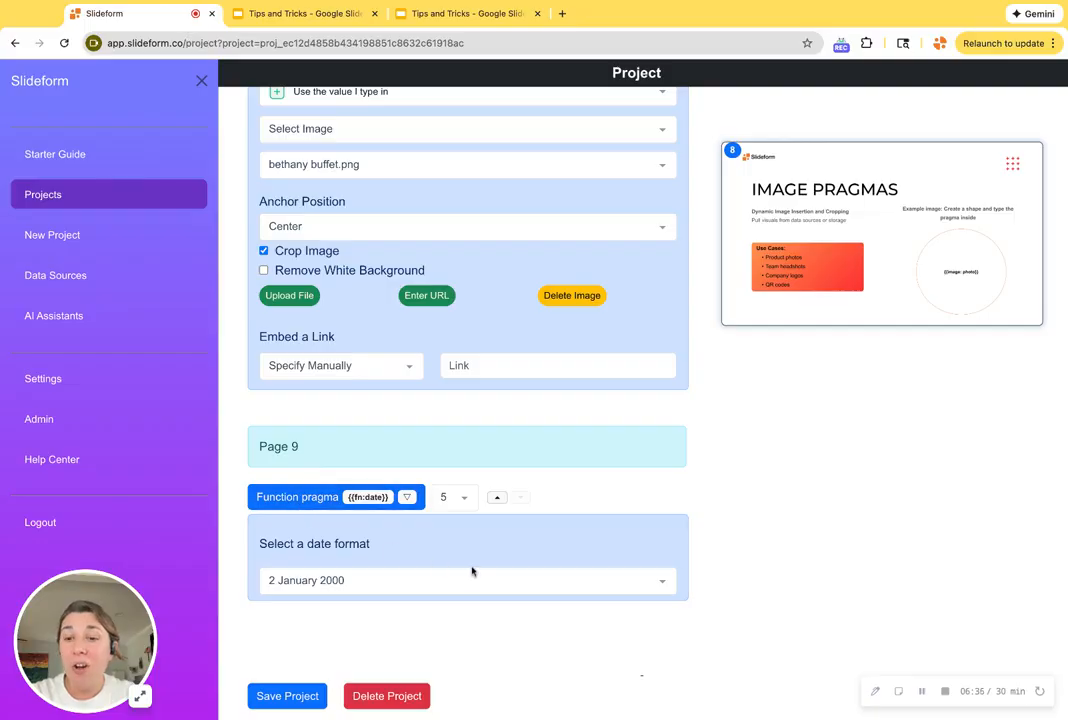
click(286, 696)
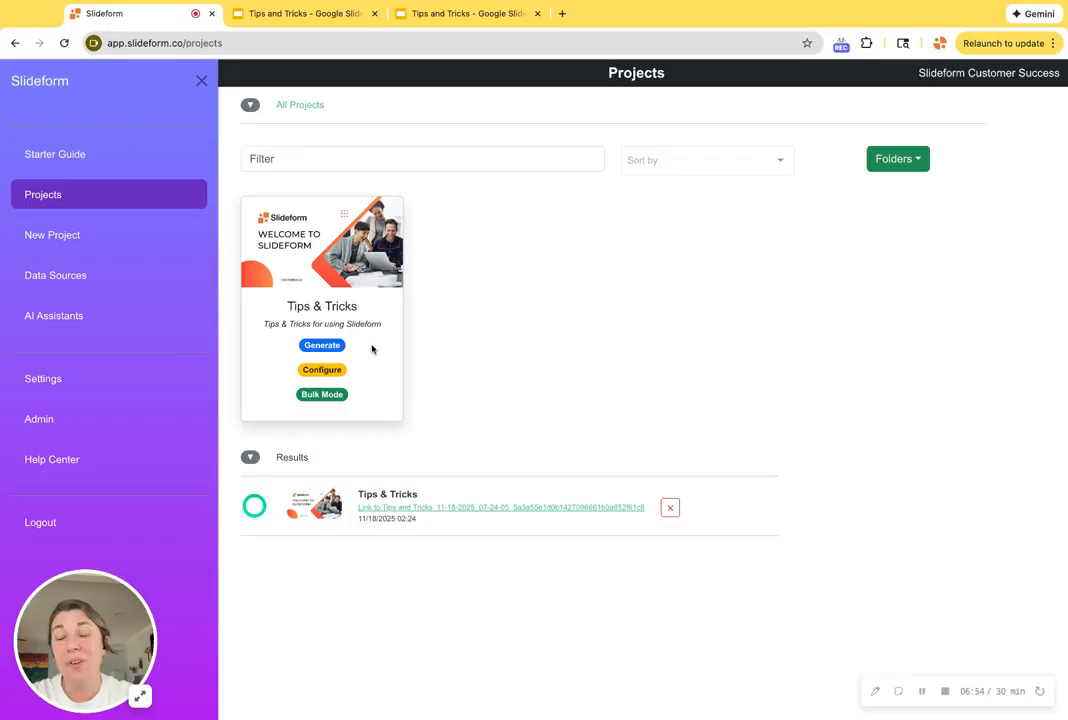
Generate the slides for the Tips & Tricks project and check the available final output formats
click(321, 346)
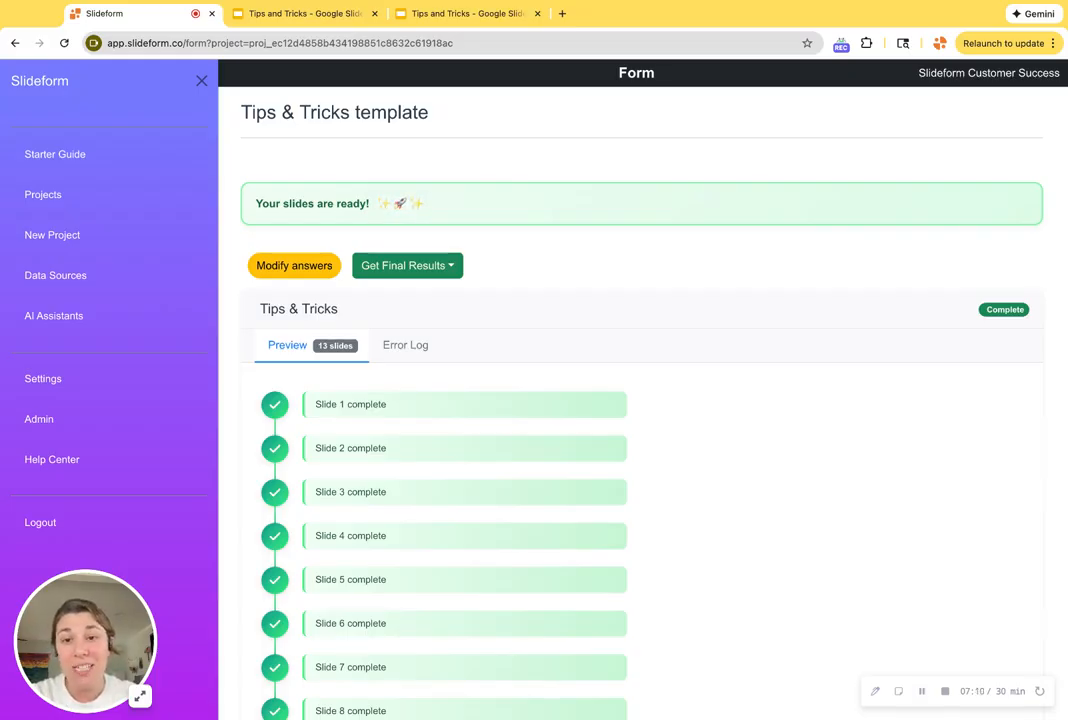
click(404, 268)
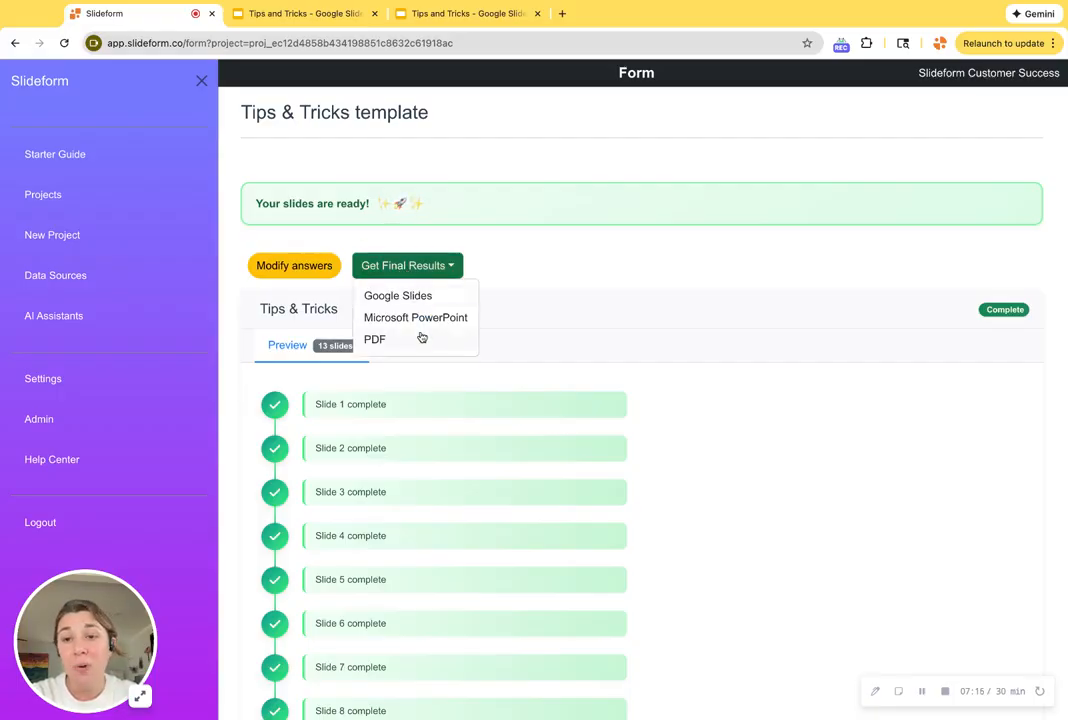
click(534, 257)
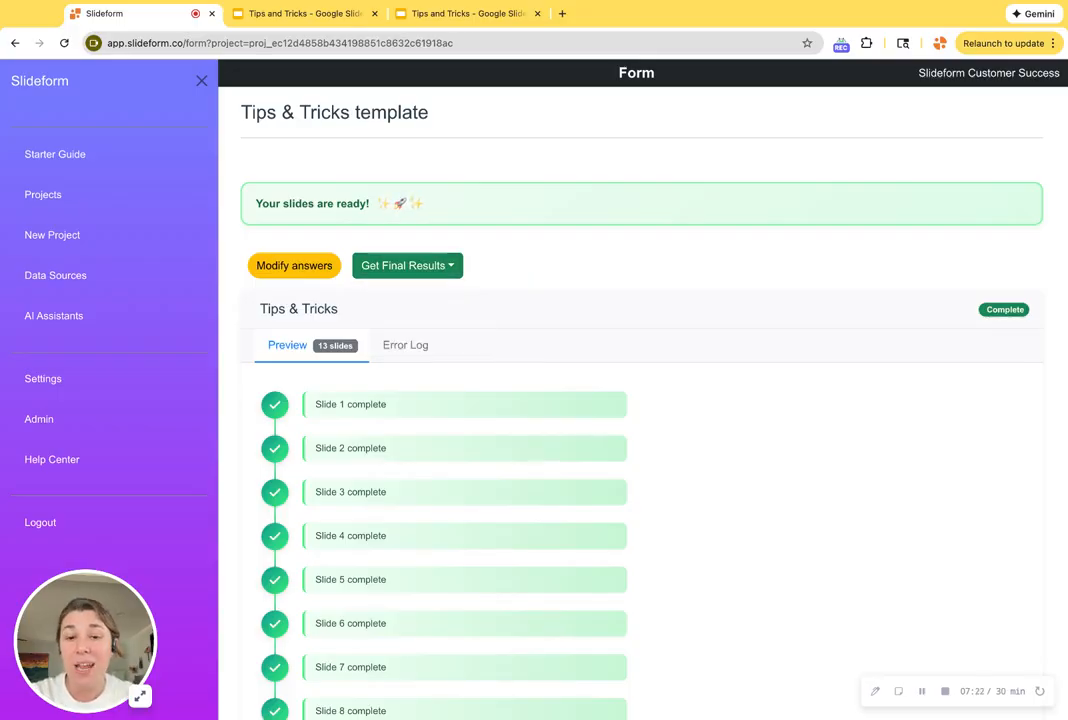
Look through the preview of the first generated Tips & Tricks slides
scroll(904, 510, down, 5)
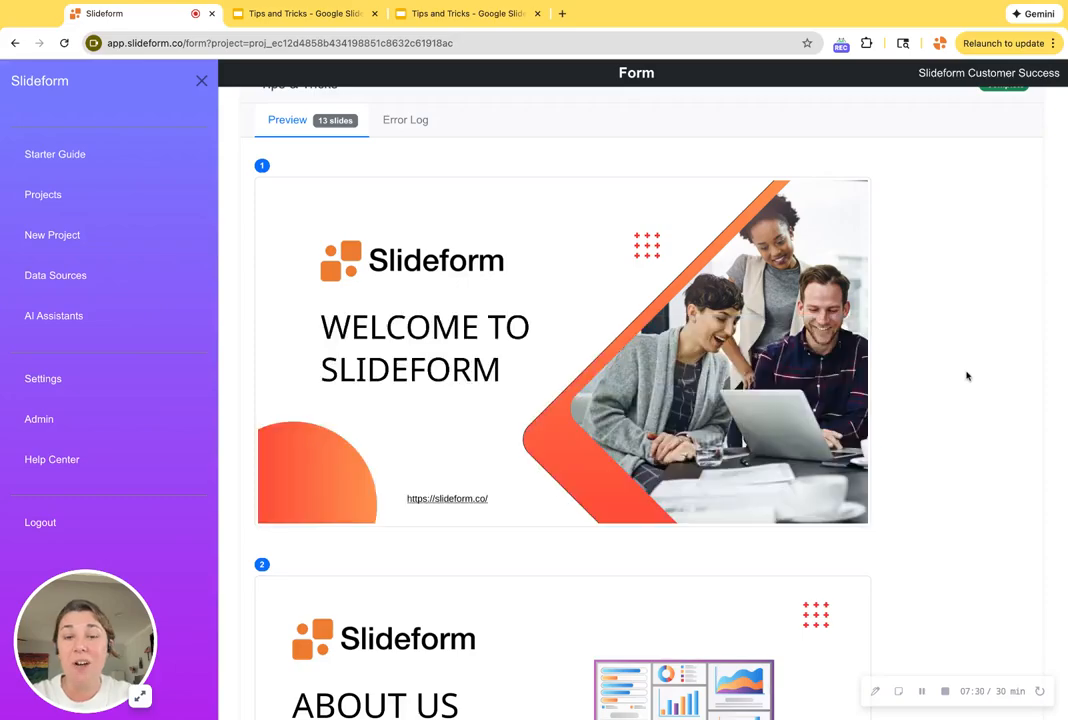
scroll(959, 440, down, 5)
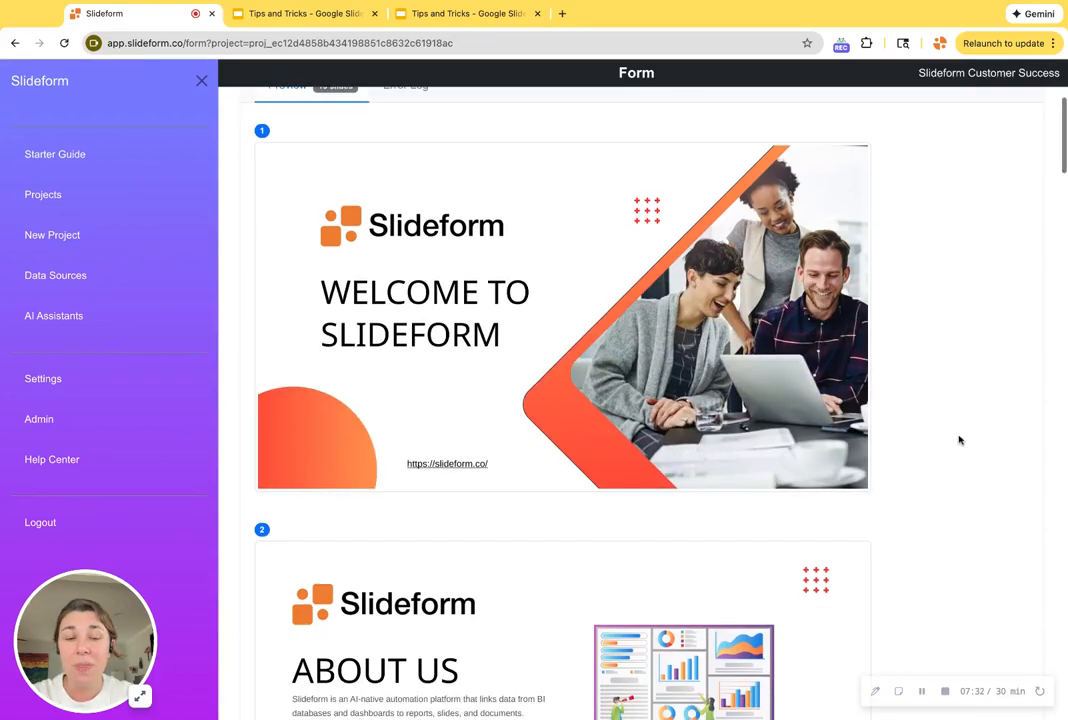
scroll(640, 400, down, 3)
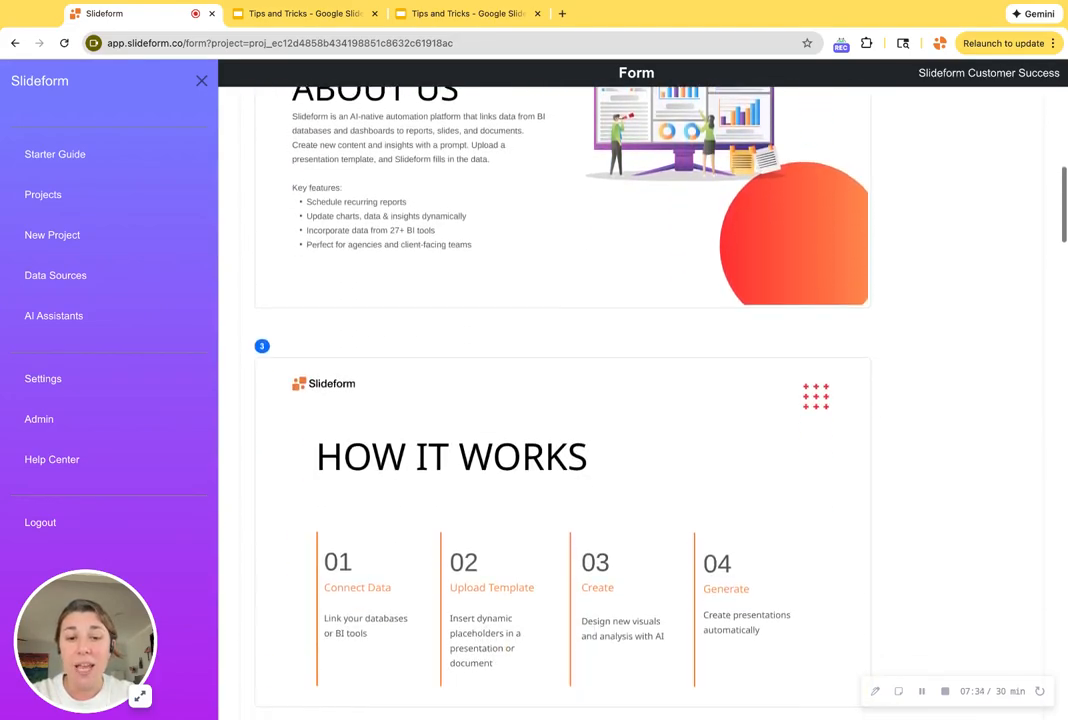
scroll(640, 400, up, 10)
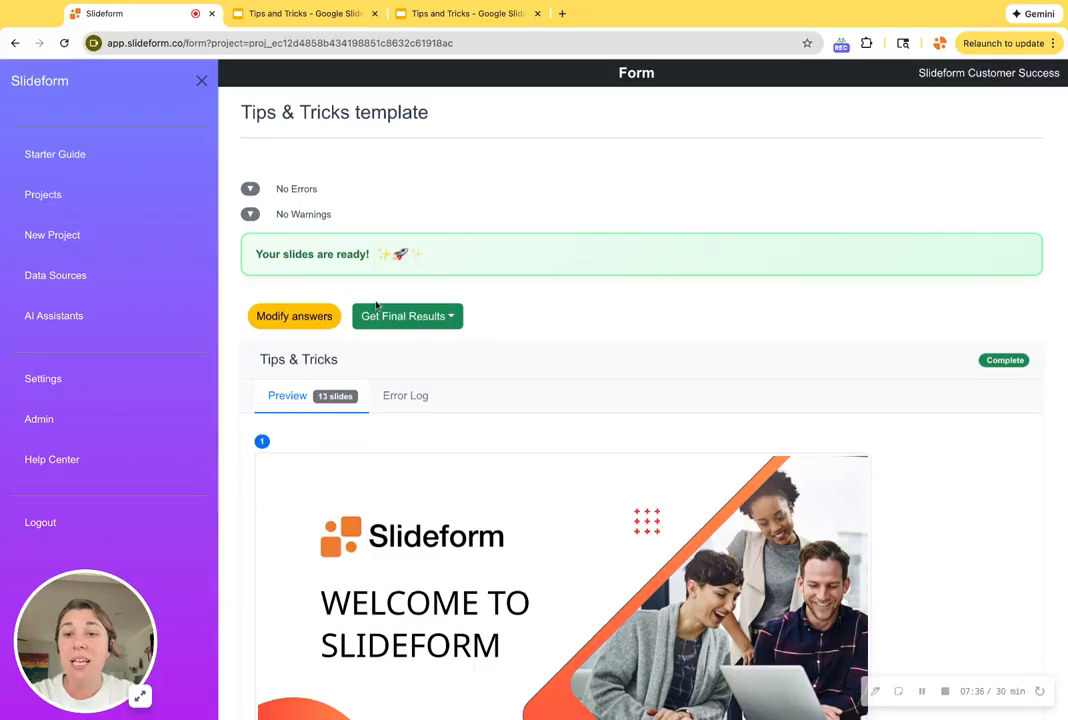
Get the final Tips & Tricks results as Google Slides and open the resulting presentation from the project results
click(381, 317)
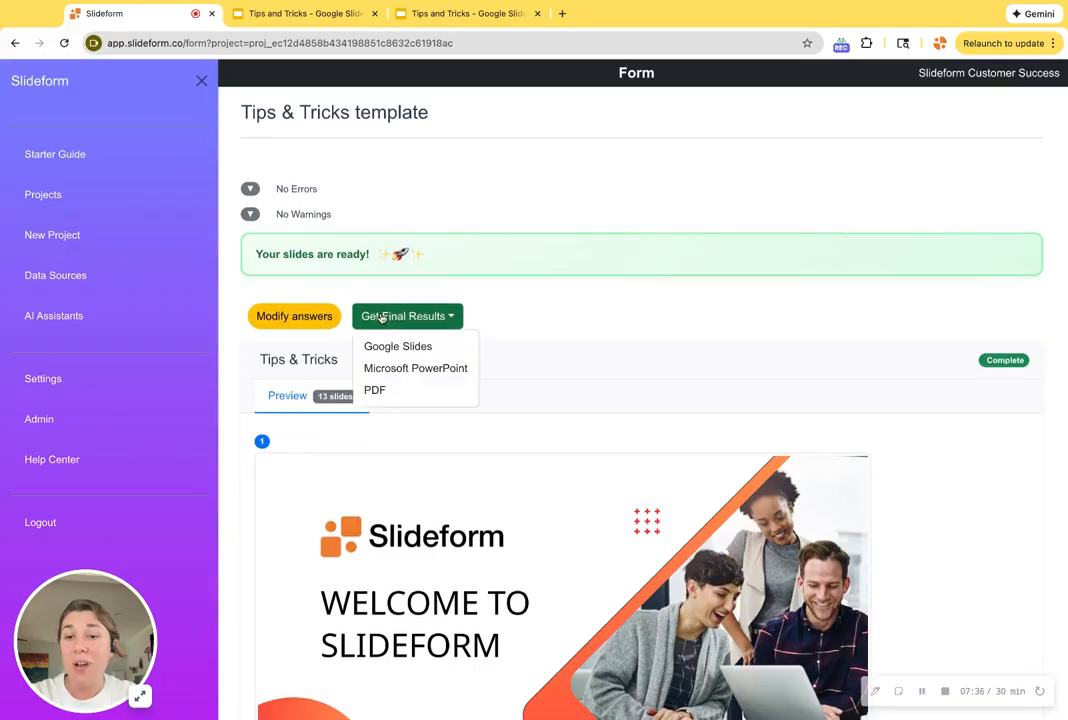
click(418, 347)
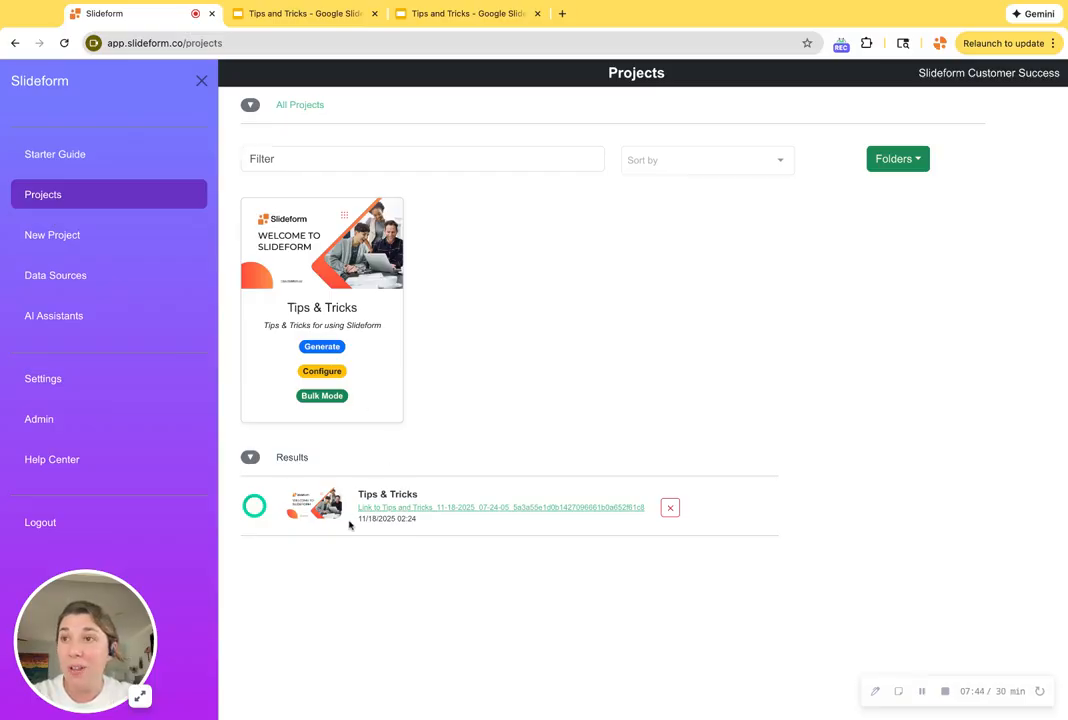
click(464, 511)
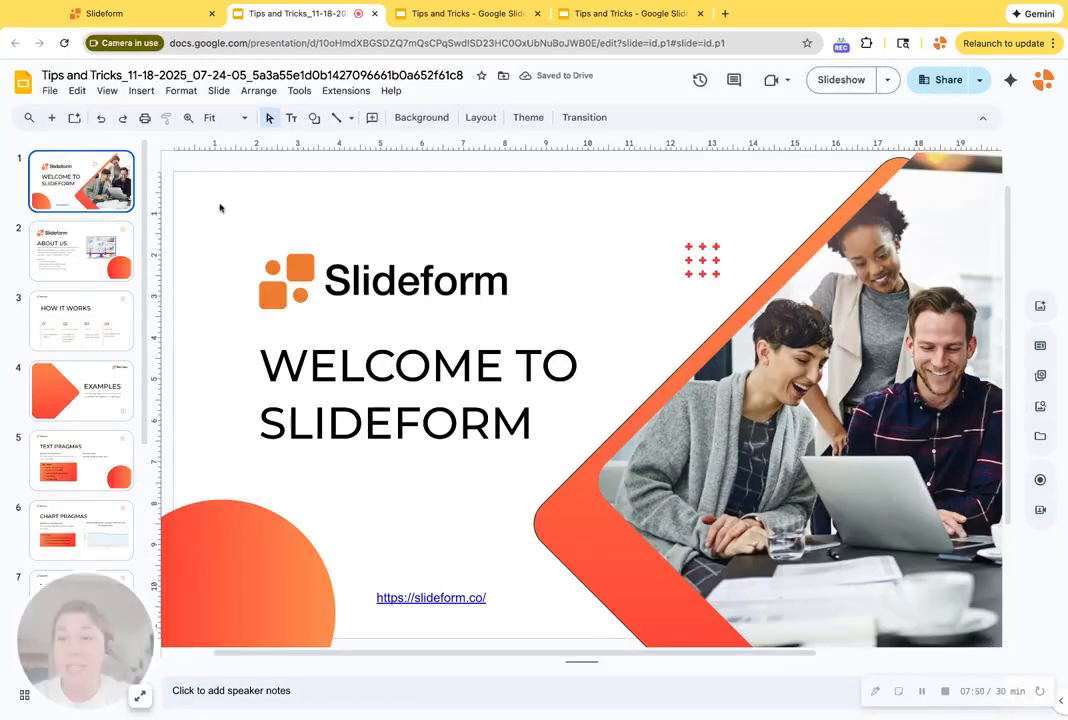
Examine the average customer score filled in on the Text Pragmas slide of the generated presentation
scroll(92, 302, down, 5)
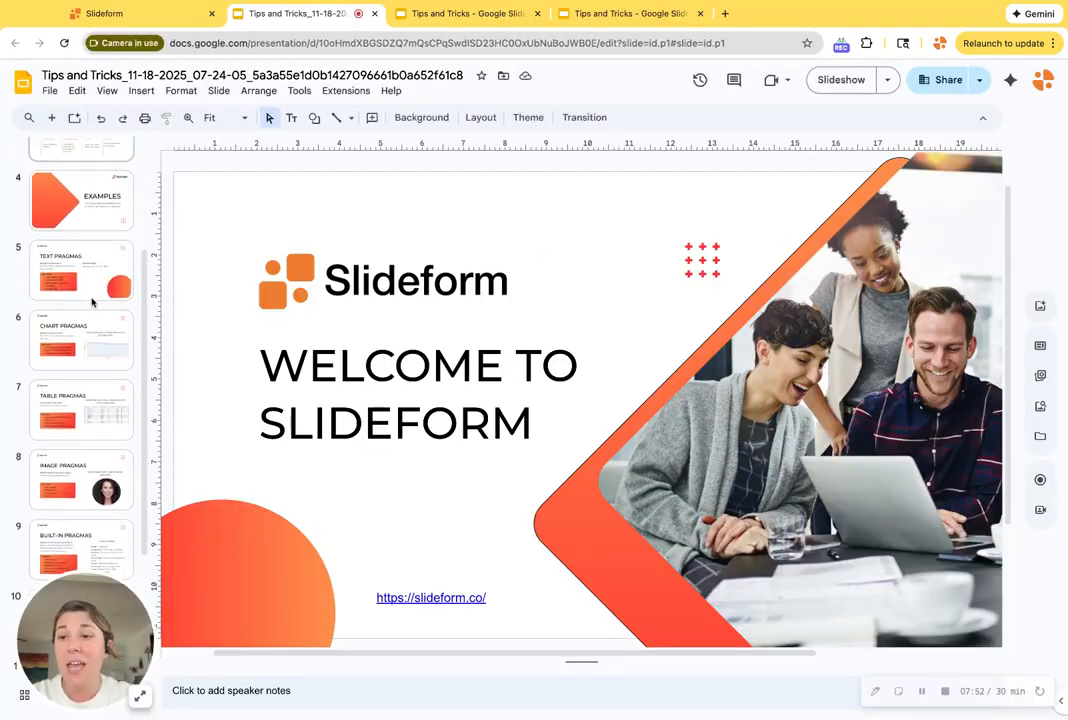
click(71, 226)
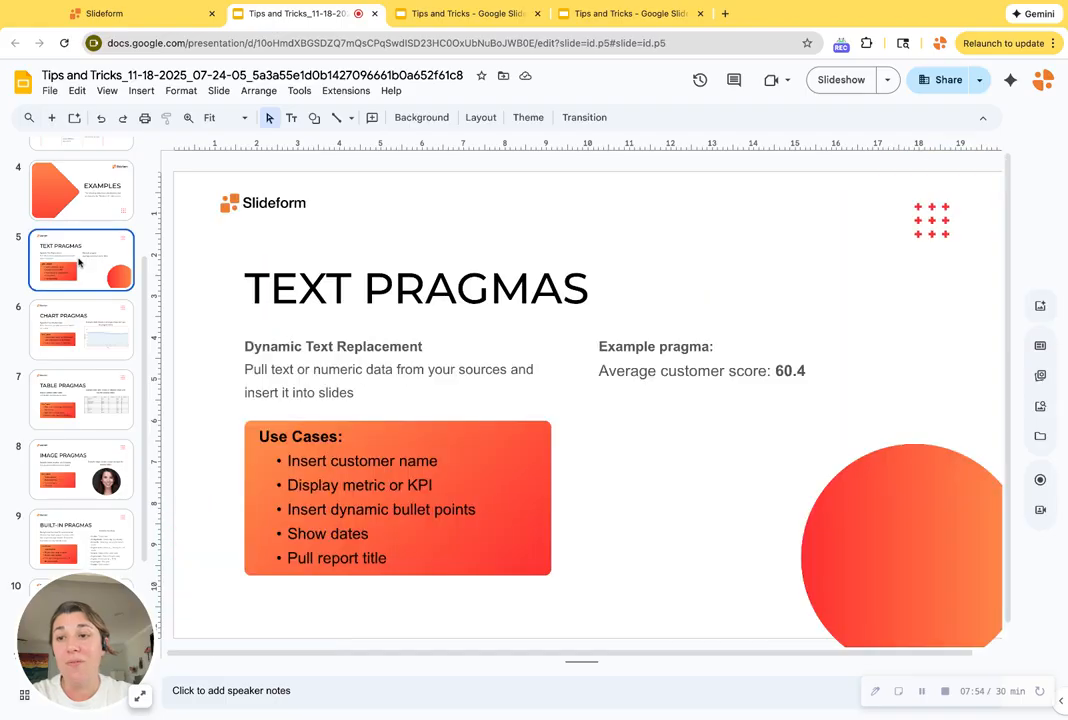
double_click(777, 369)
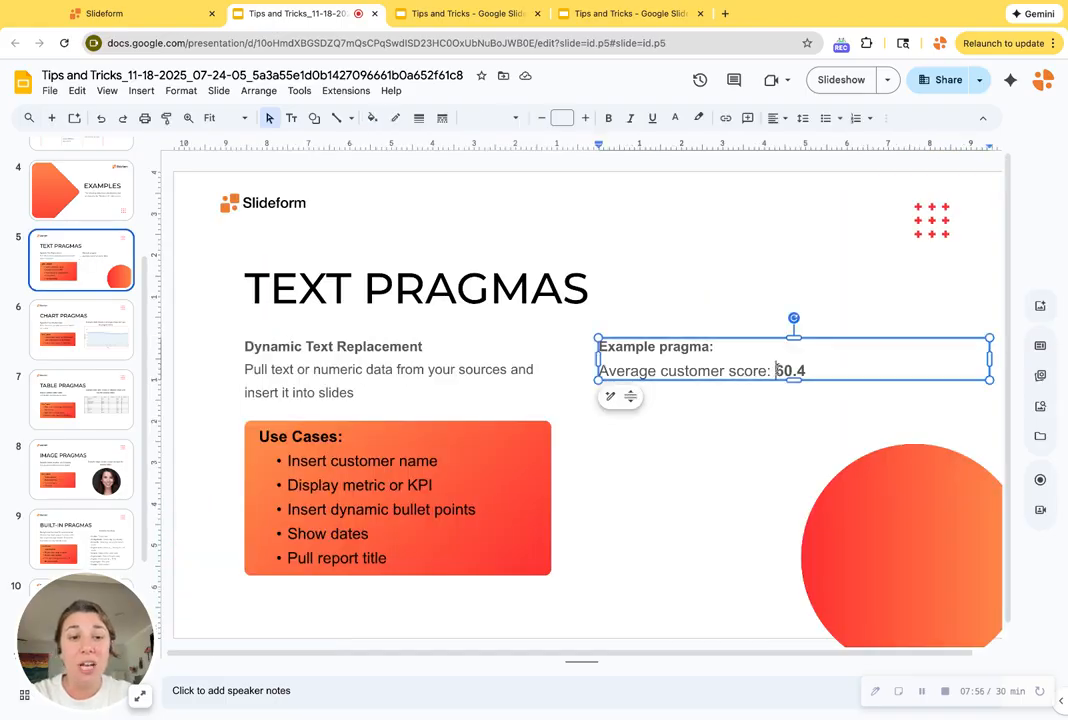
click(861, 375)
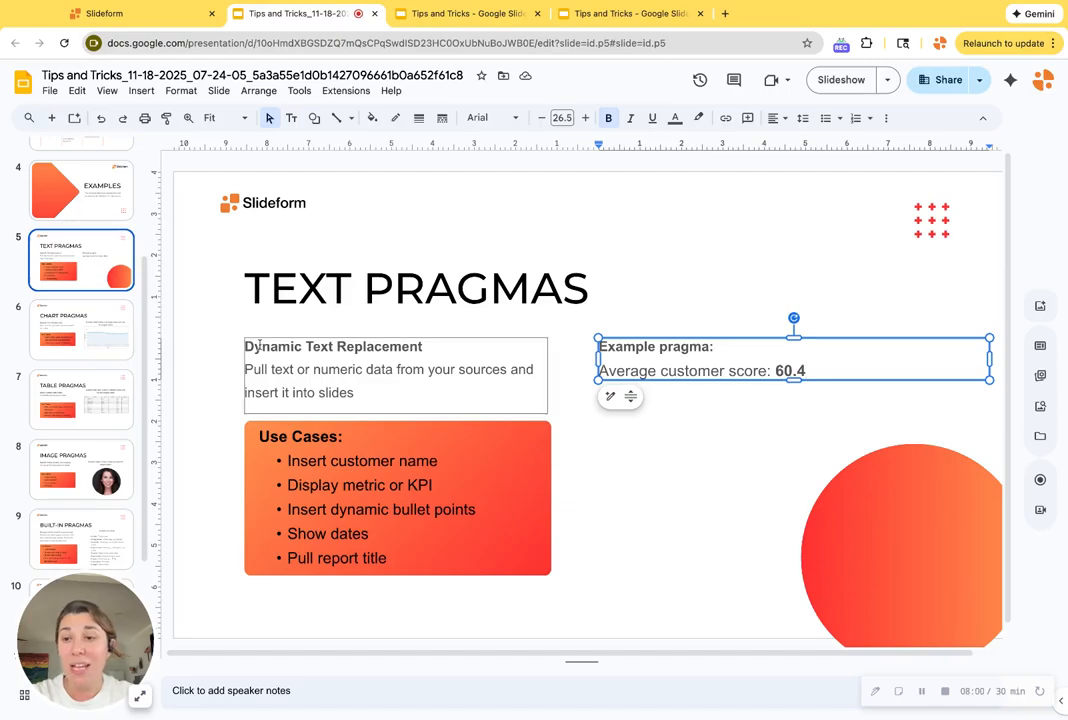
Inspect the inserted health score chart on the Chart Pragmas slide and the data table on the Table Pragmas slide
click(79, 312)
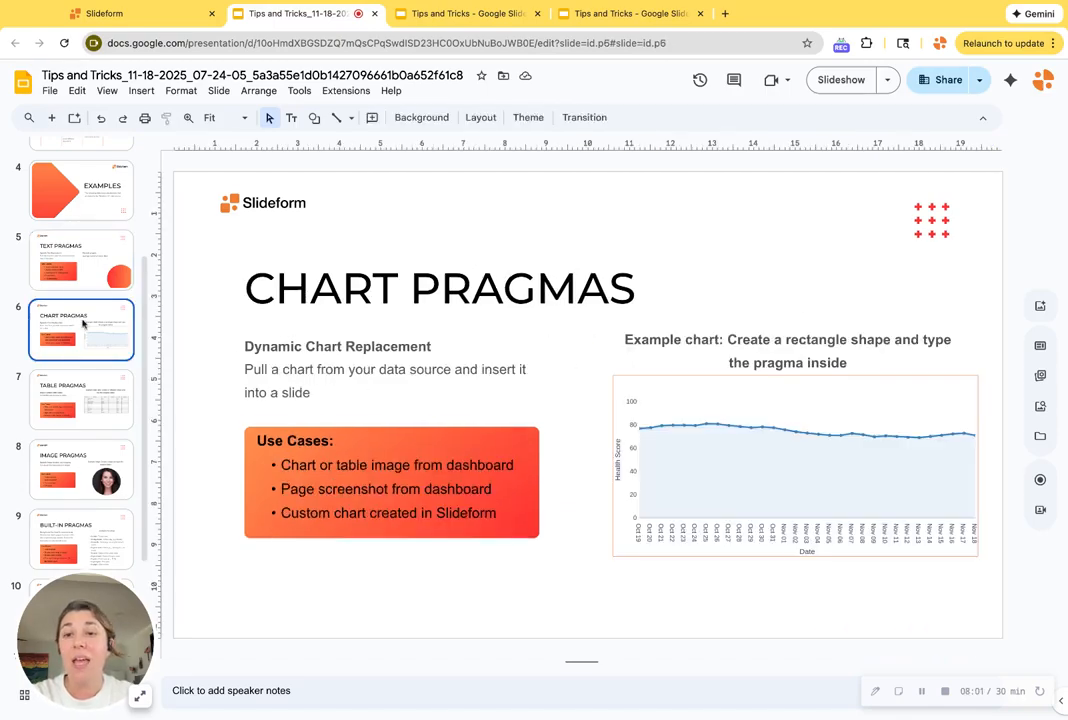
click(634, 395)
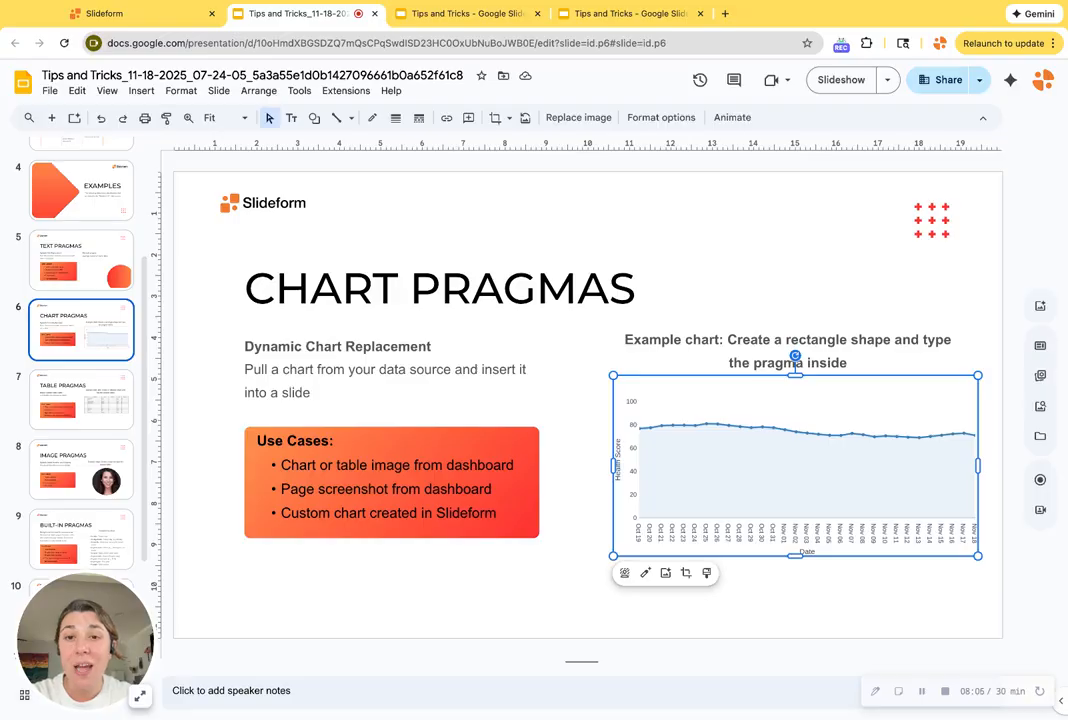
click(100, 418)
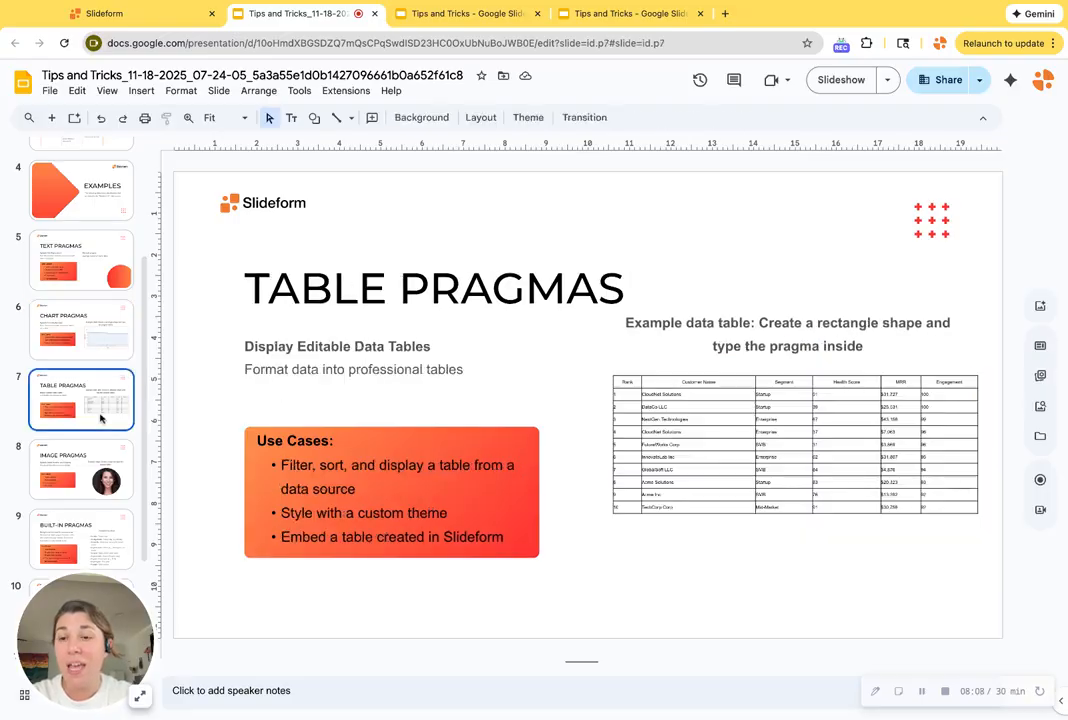
click(660, 445)
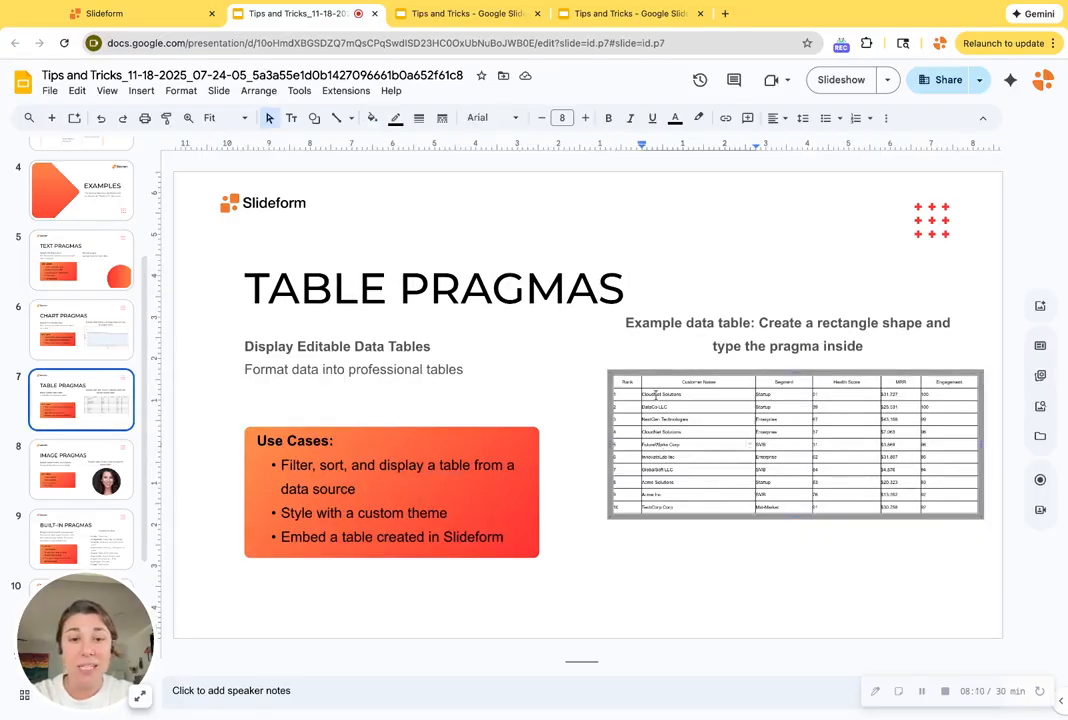